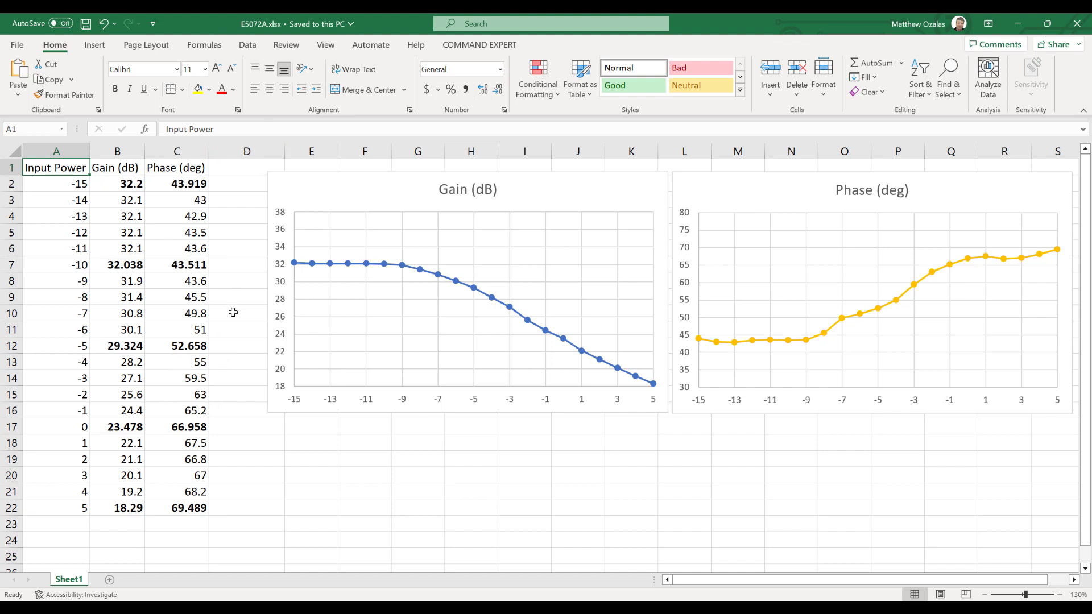
- Copy the Excel data rows A2:C22 and paste them into a new text file in Visual Studio Code
drag(67, 185, 165, 502)
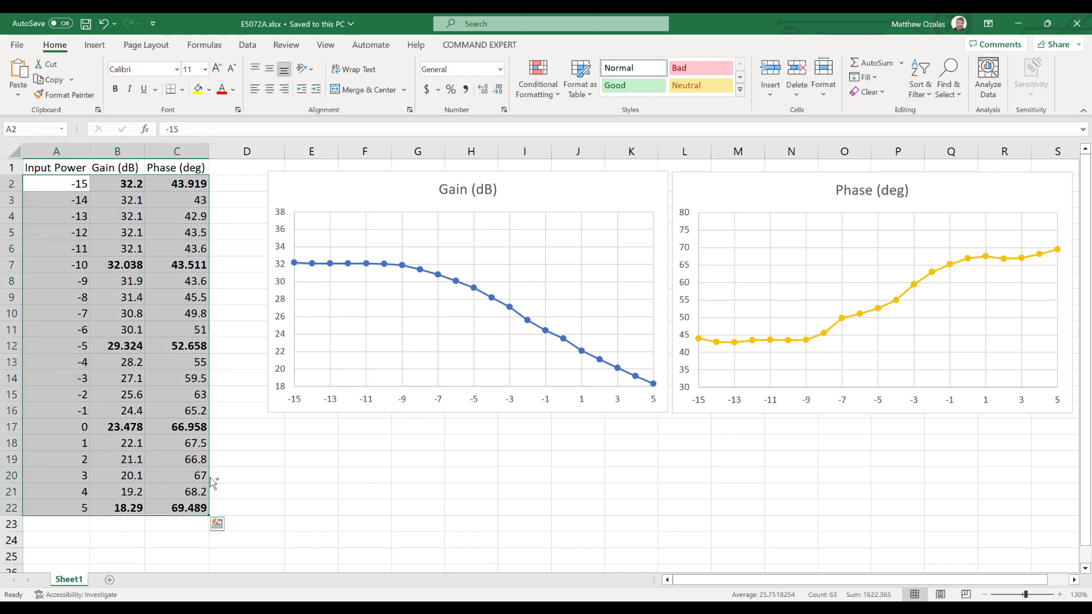
key(ctrl+c)
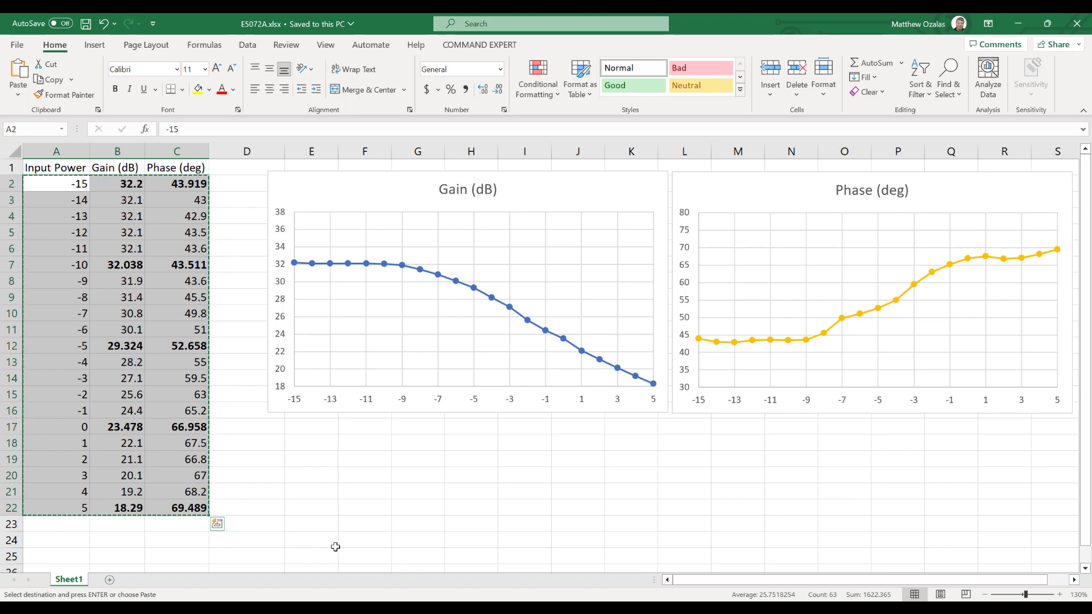
key(alt+Tab)
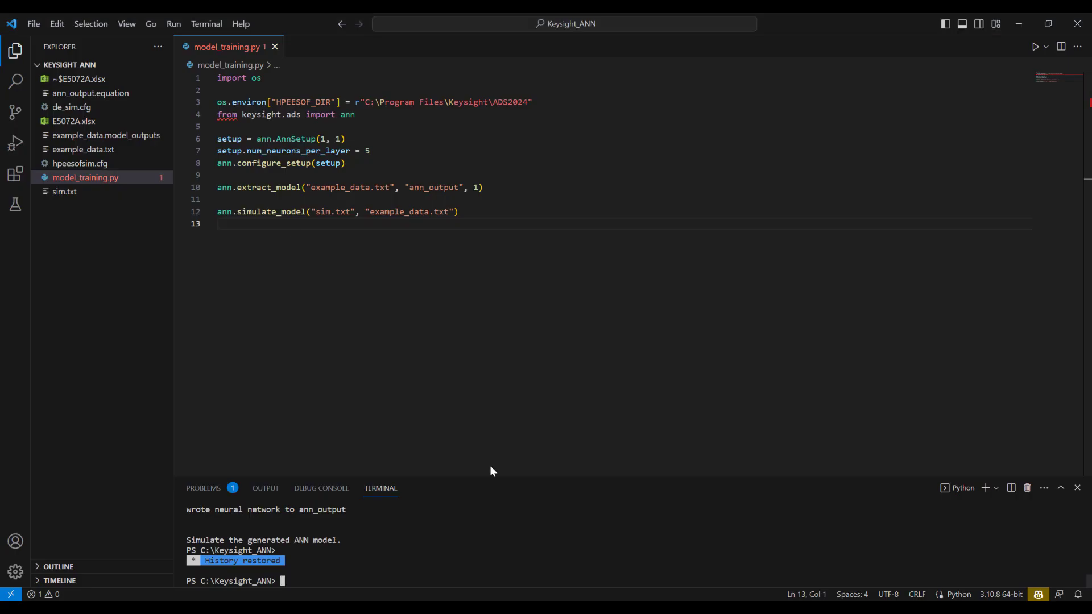
click(34, 23)
click(26, 41)
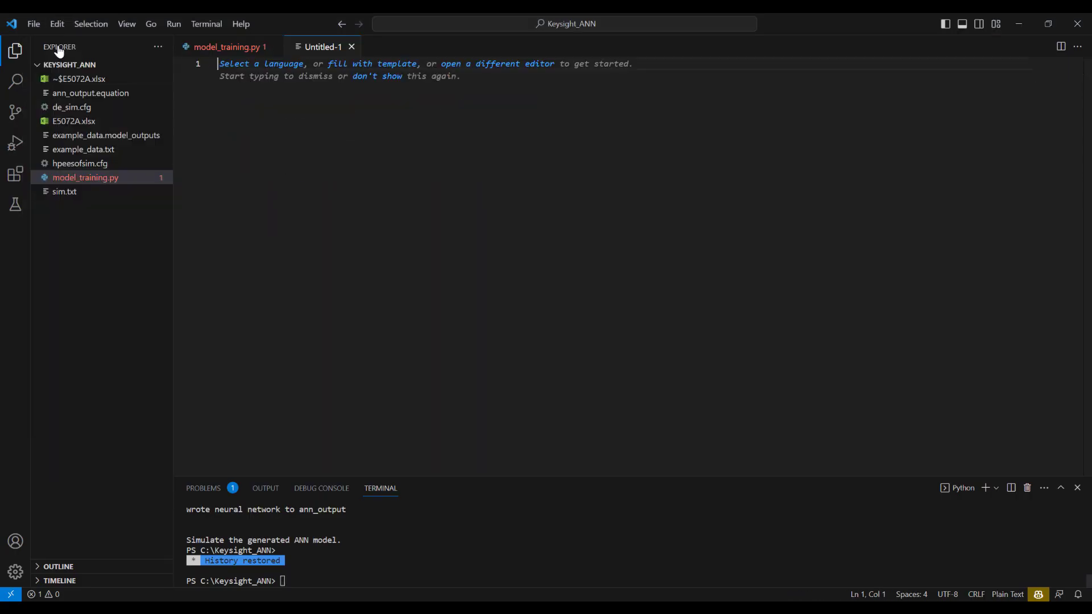
key(ctrl+v)
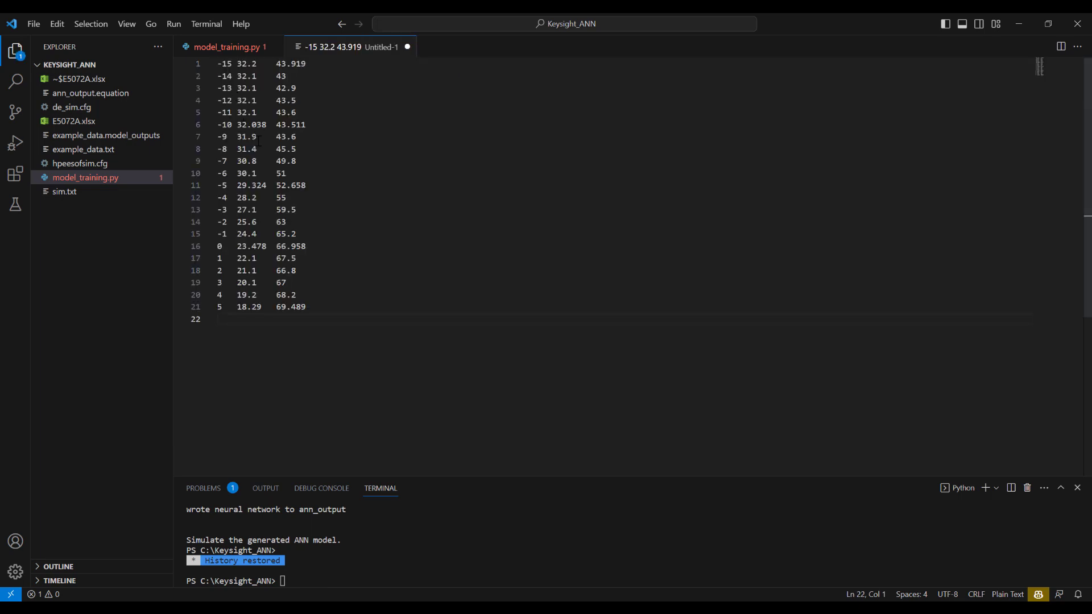
- Save the new text file as amplifier.txt in the Keysight_ANN folder
click(34, 24)
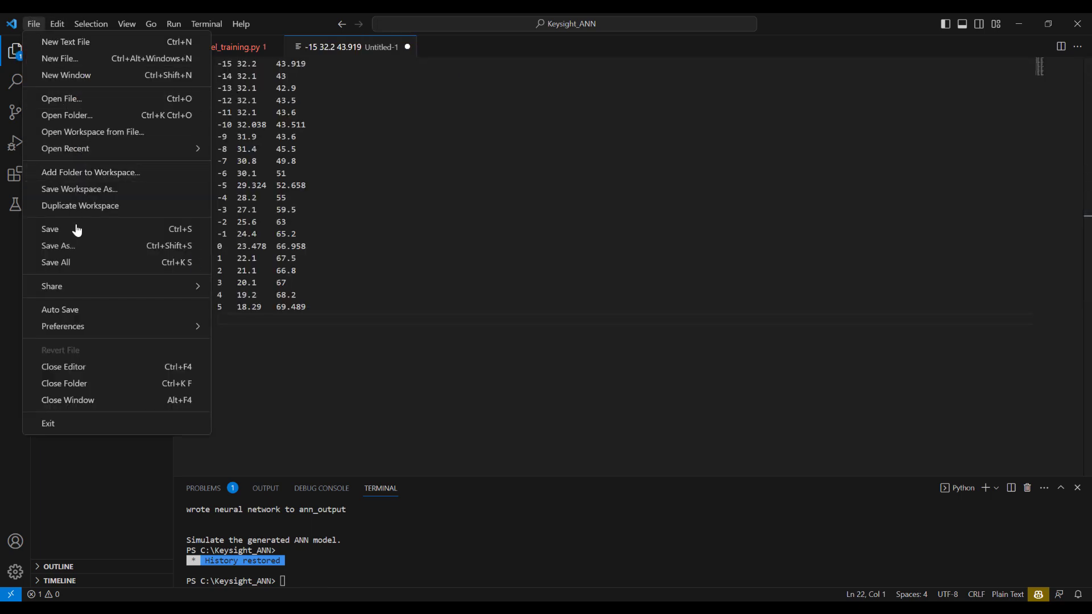
click(78, 246)
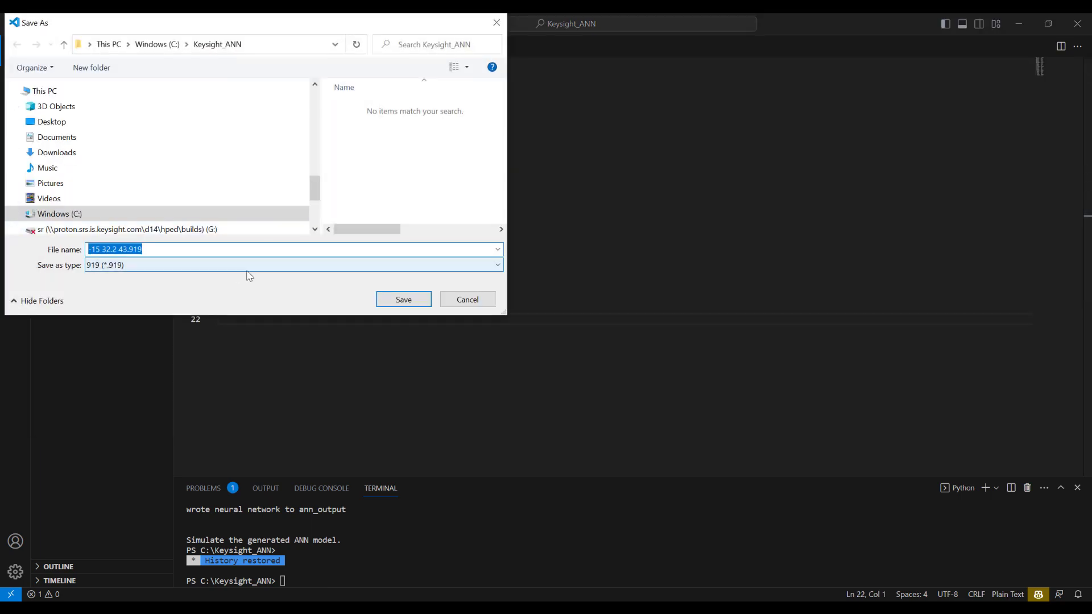
text(amplifier.txt)
key(Return)
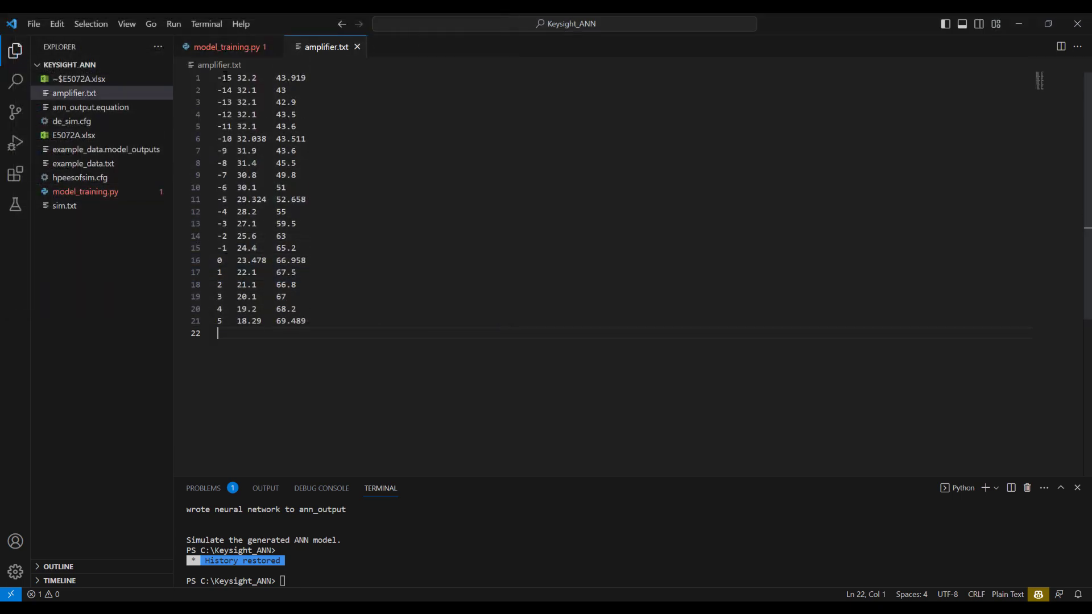
- In model_training.py, change the data file to amplifier.txt in both the extract_model and simulate_model calls
click(256, 49)
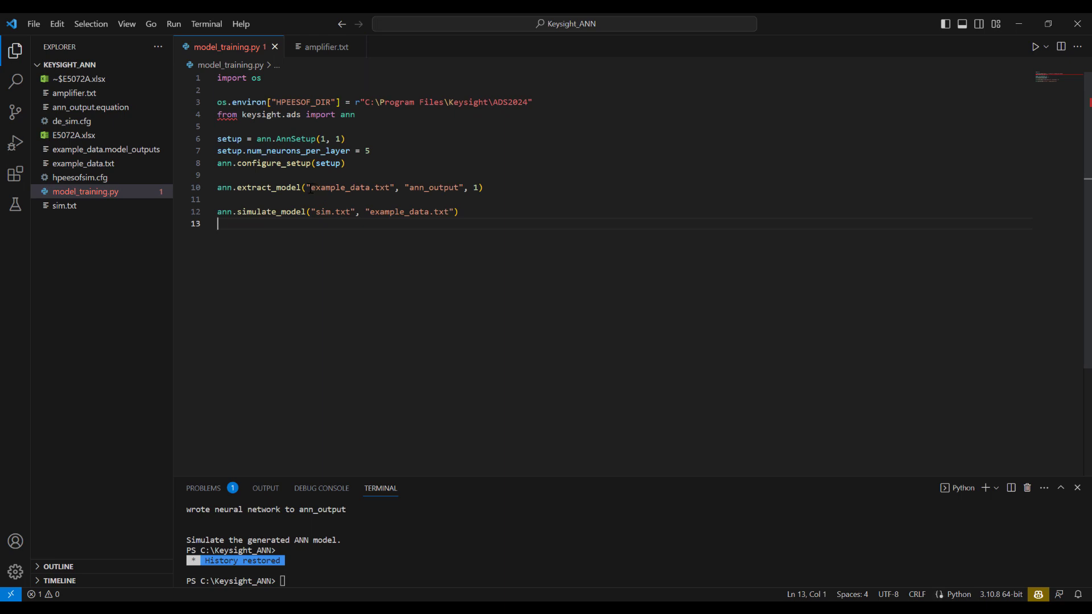
drag(310, 189, 372, 191)
text(ampl)
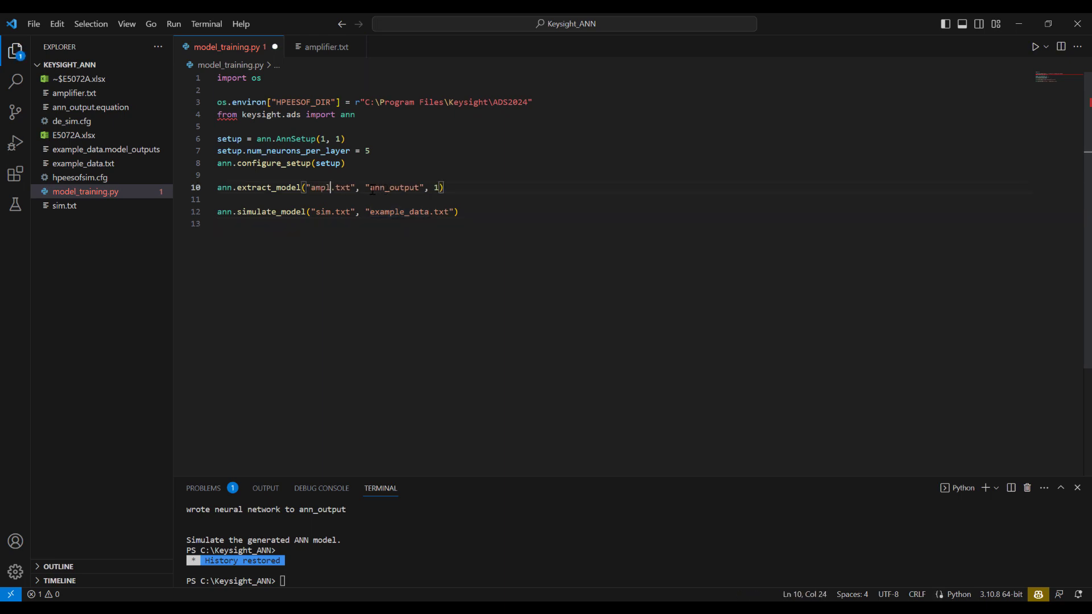
text(ifier)
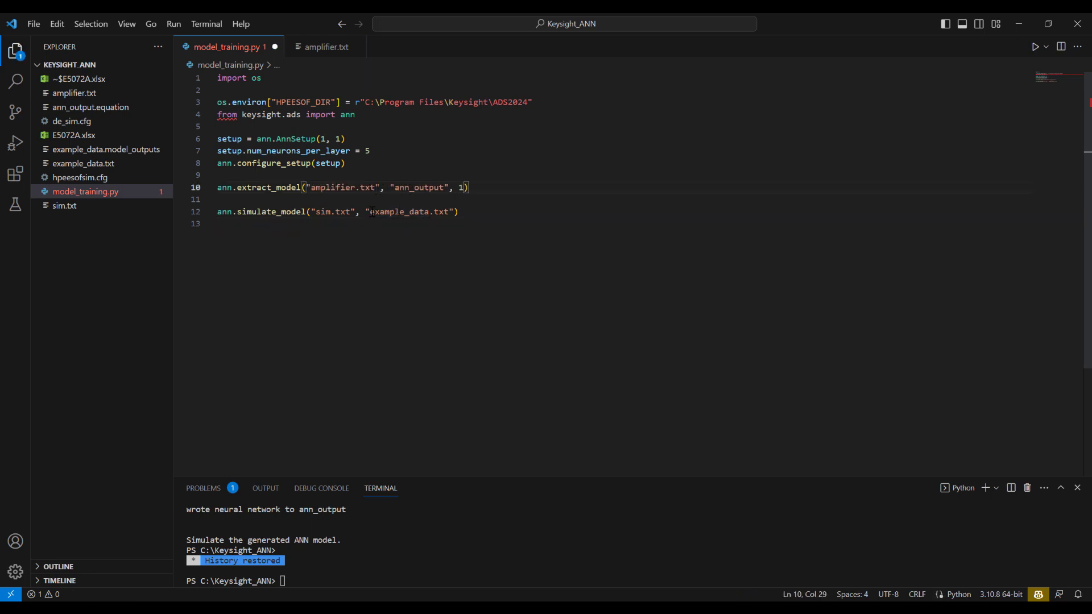
drag(372, 212, 430, 211)
text(ampli)
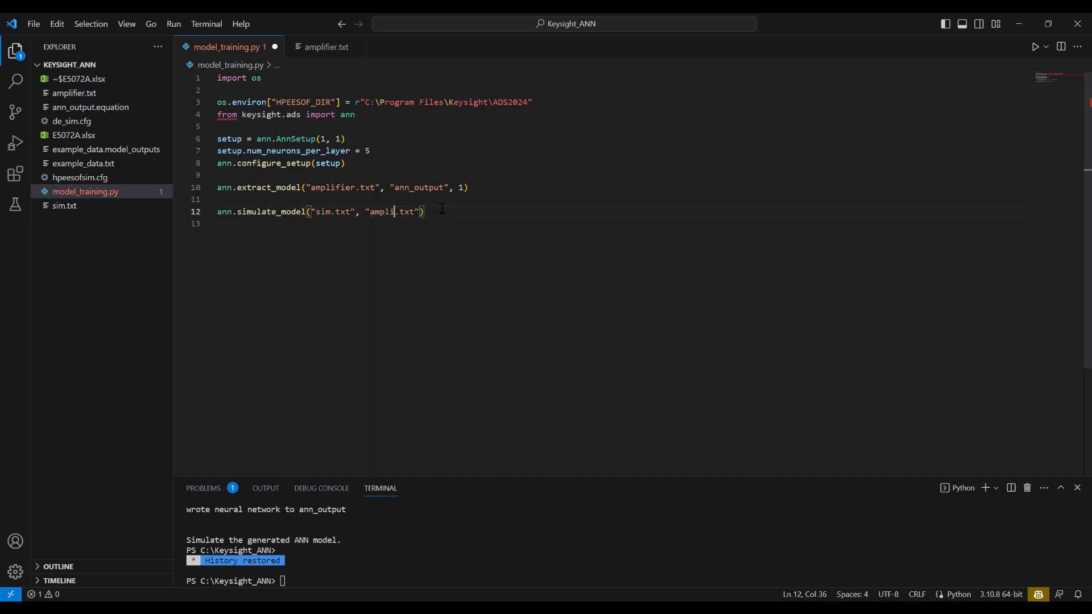
text(fier)
- Change the network setup to AnnSetup(1, 2) and run the training script
click(341, 139)
key(shift+Left)
text(2)
click(1035, 46)
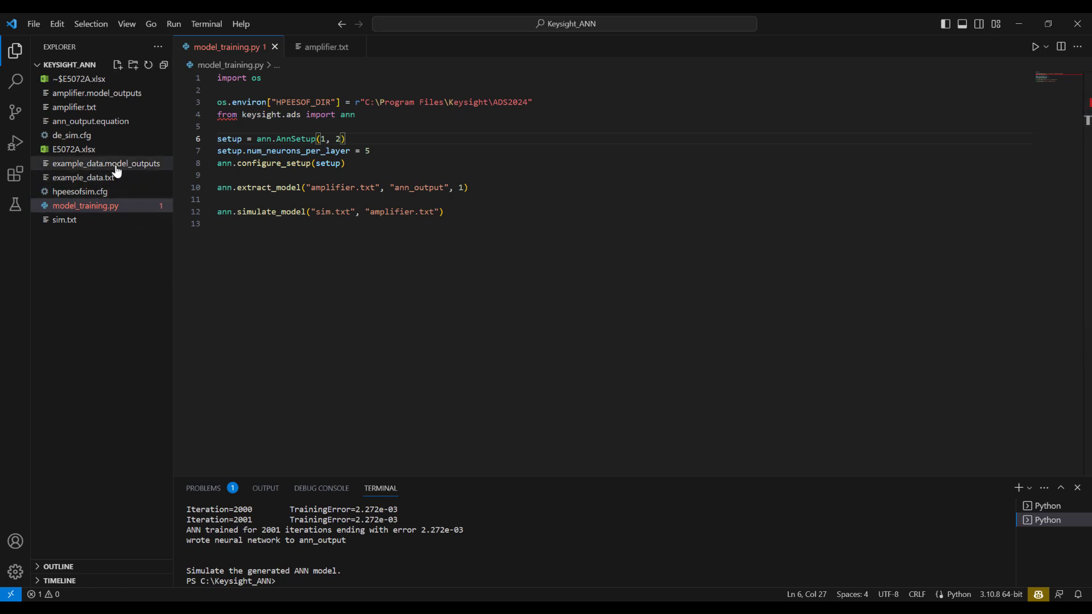
- Open ann_output.equation and replace every occurrence of _v1 with Pin
click(87, 124)
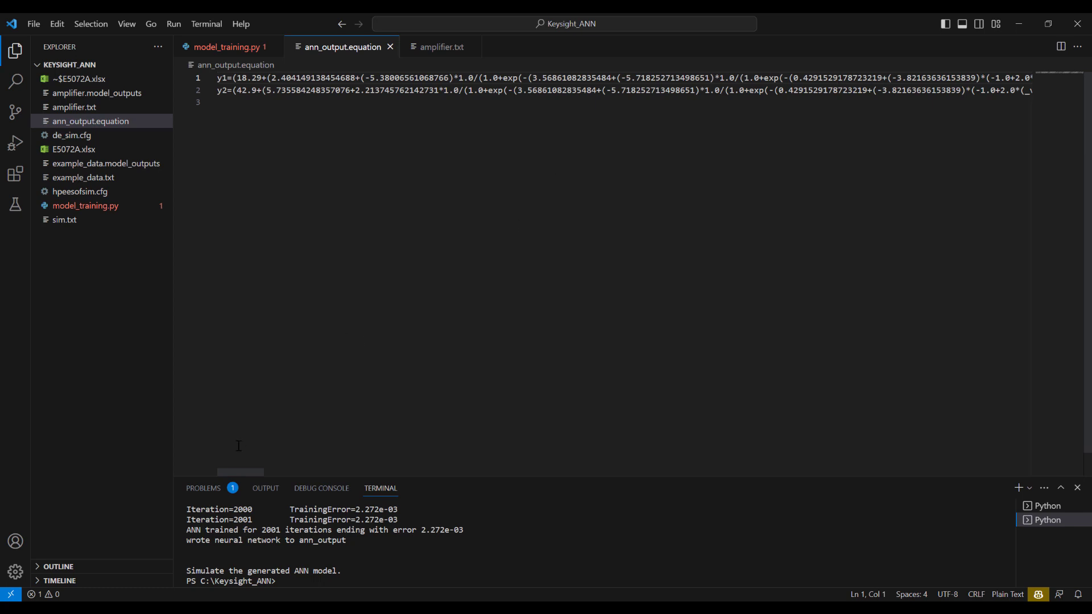
drag(241, 472, 273, 471)
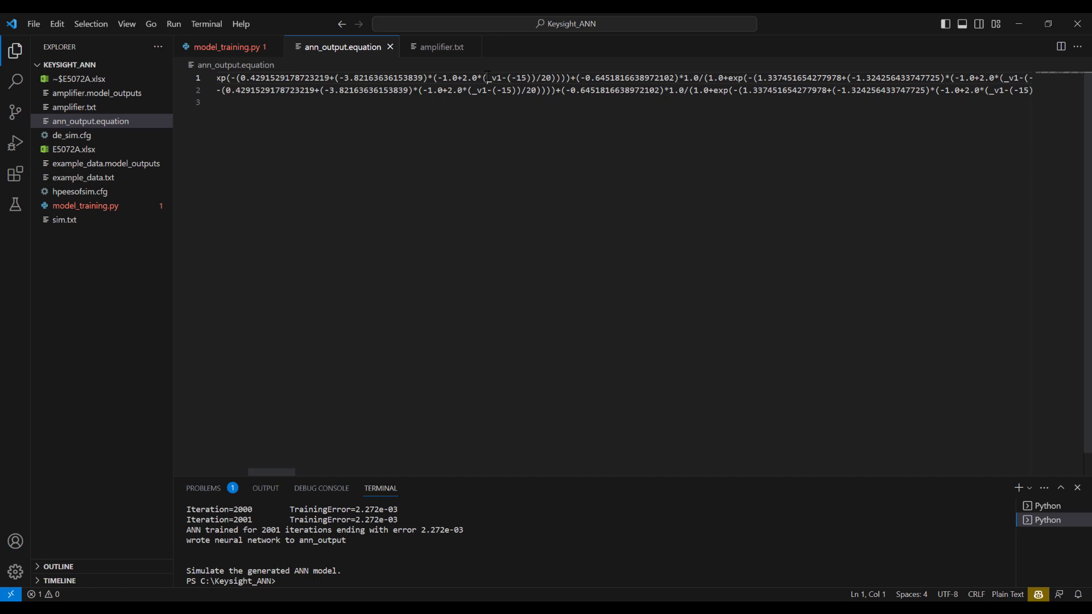
drag(487, 75, 501, 76)
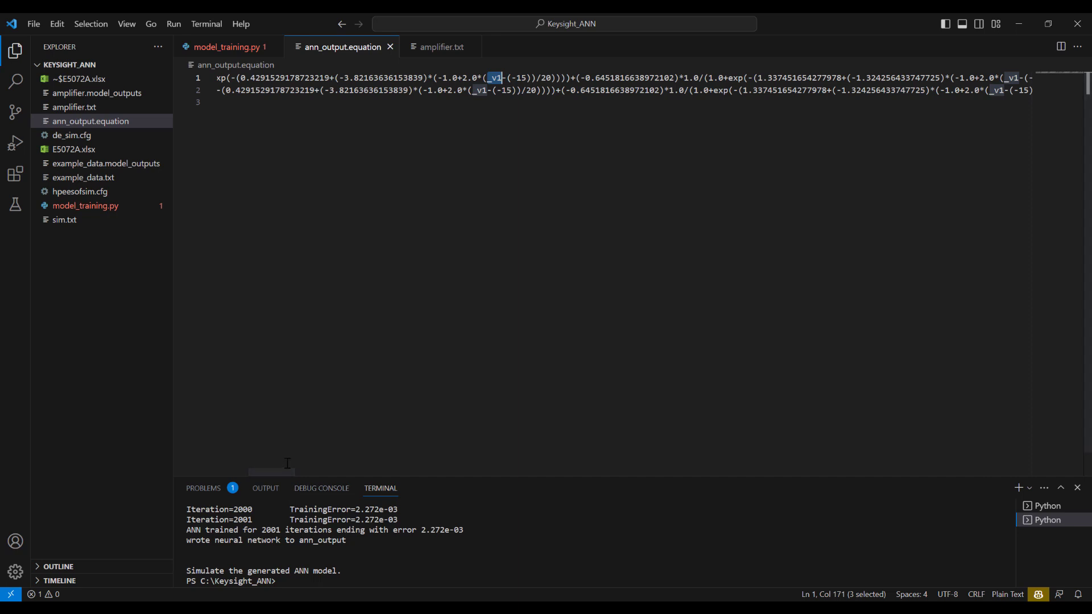
drag(285, 473, 241, 472)
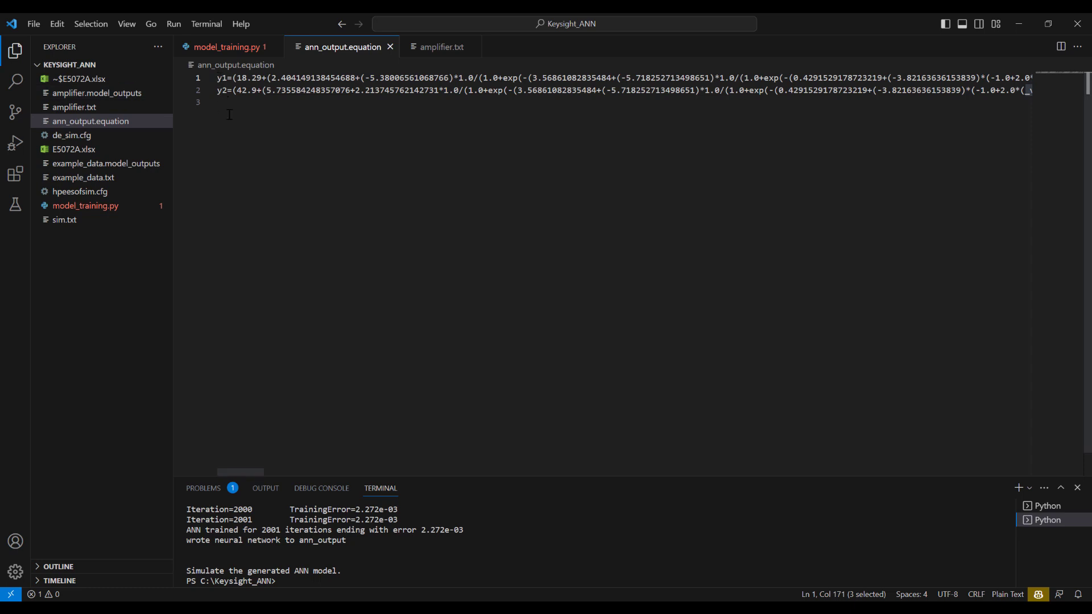
click(57, 23)
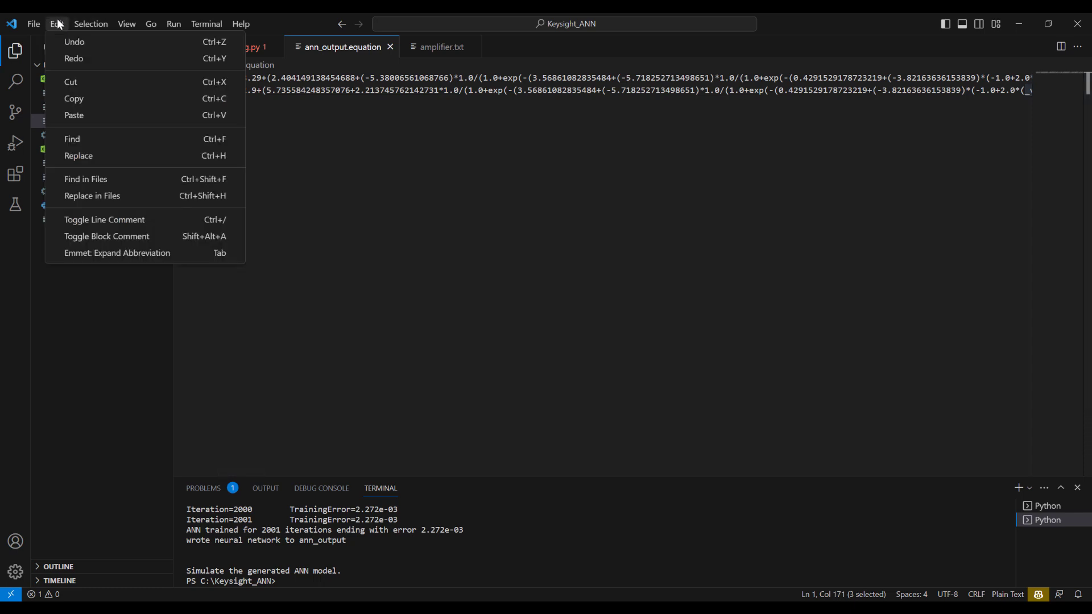
click(106, 157)
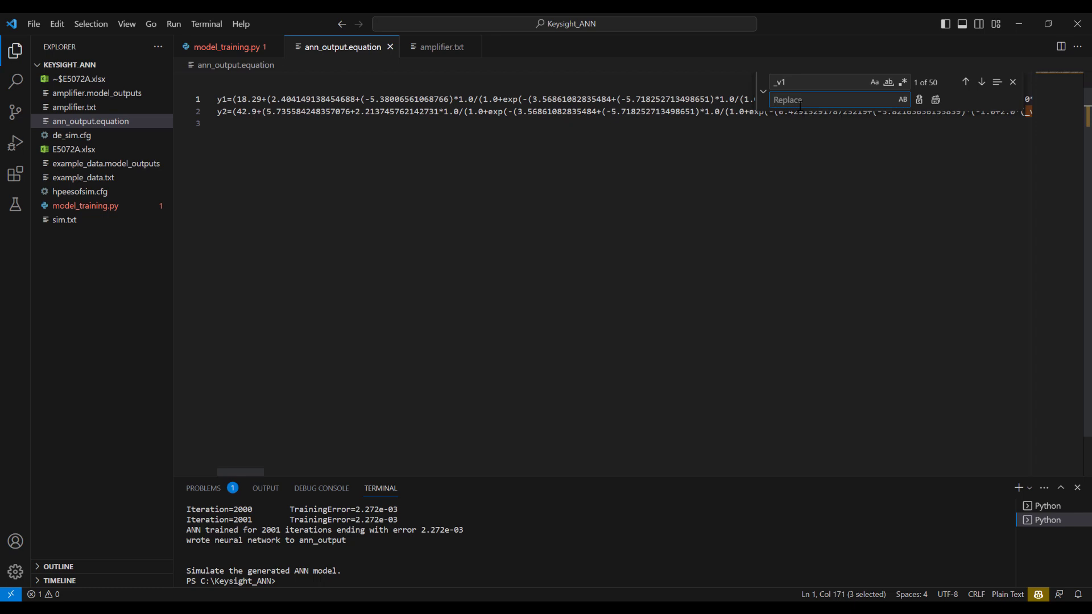
text(Pin)
click(935, 99)
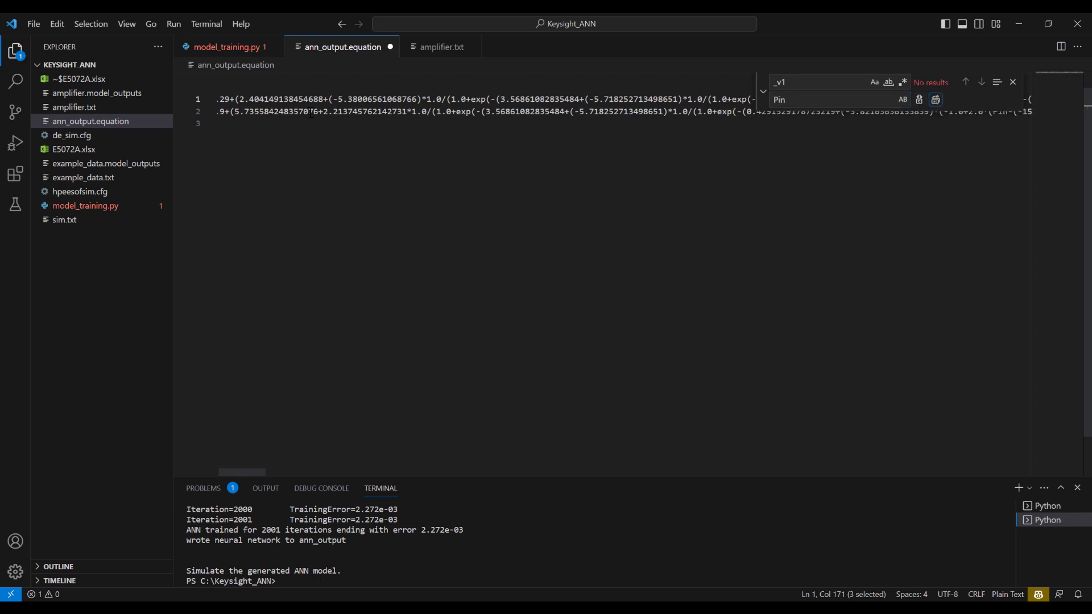
- Rename the equation variables y1 to Gain and y2 to AMPM
drag(316, 100, 212, 101)
text(Gain=(18)
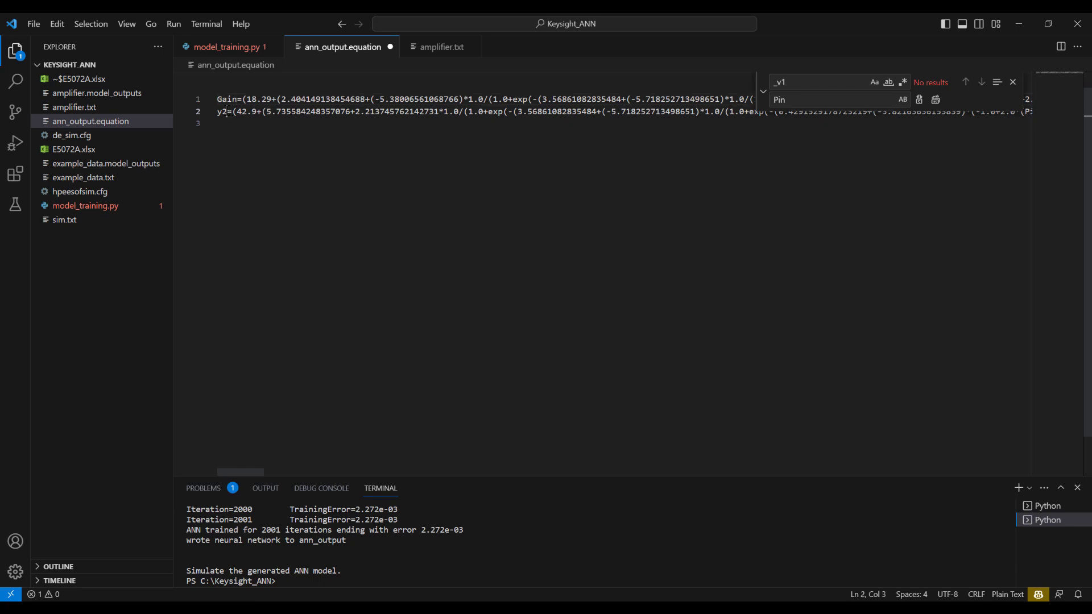
drag(226, 111, 217, 111)
text(AMPM)
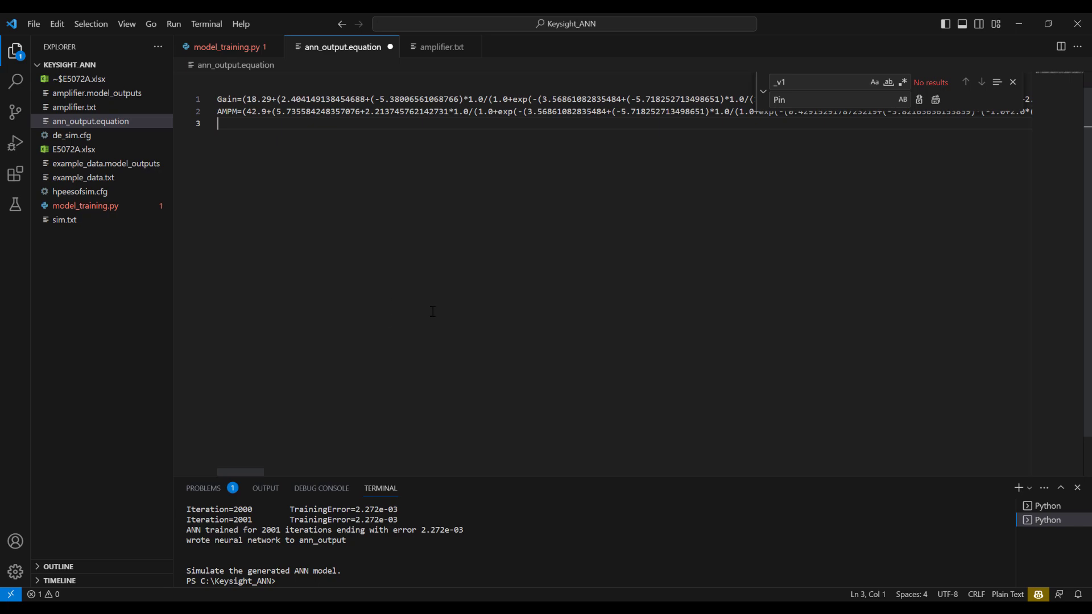
- Switch to the ADS schematic and place a VAR component below the DC voltage source
click(1018, 24)
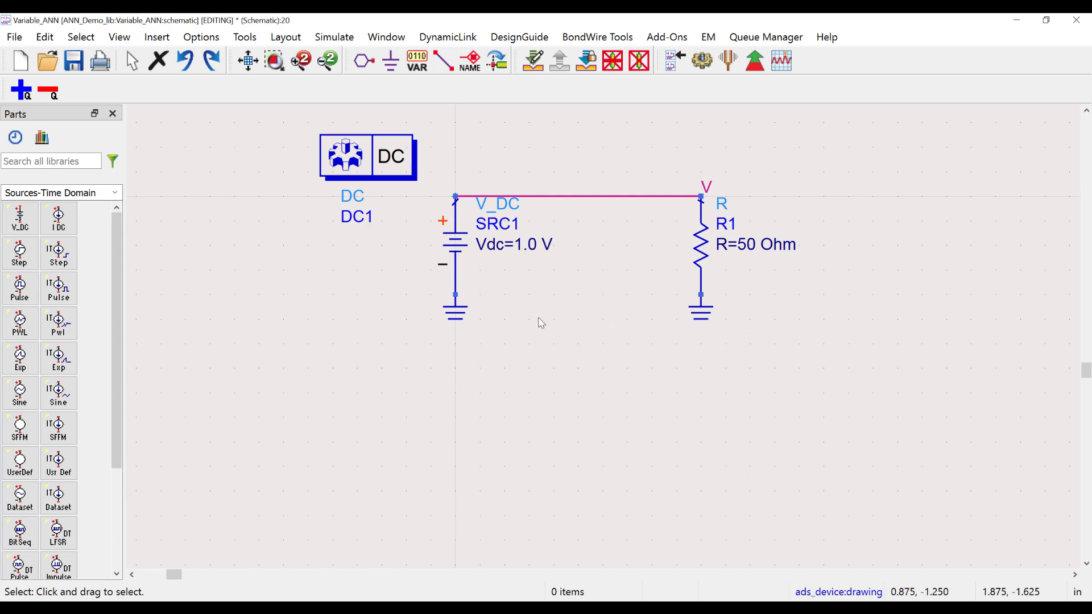
click(401, 167)
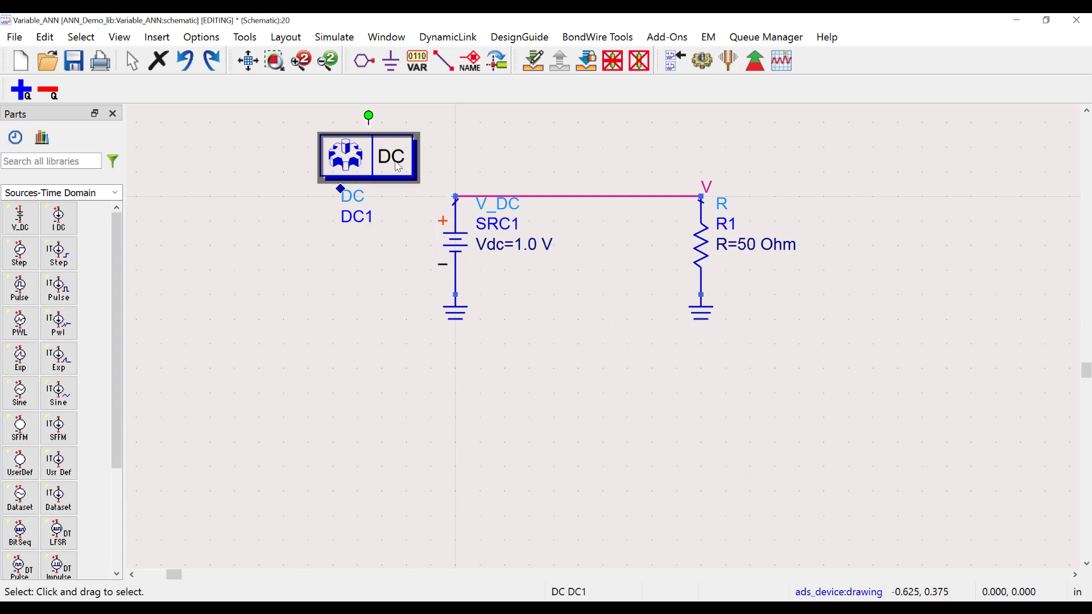
click(401, 233)
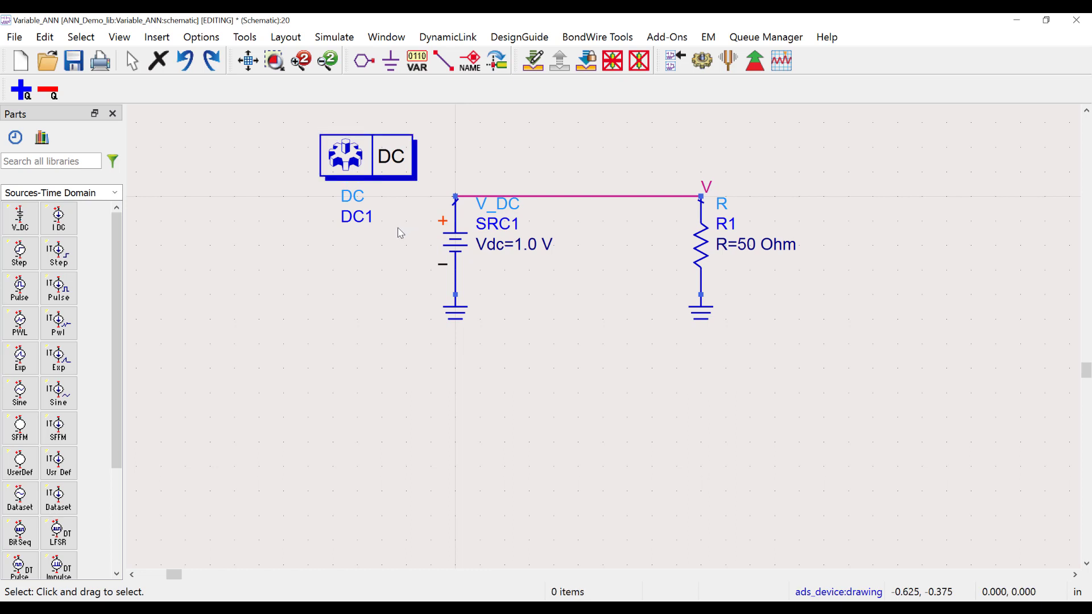
click(417, 64)
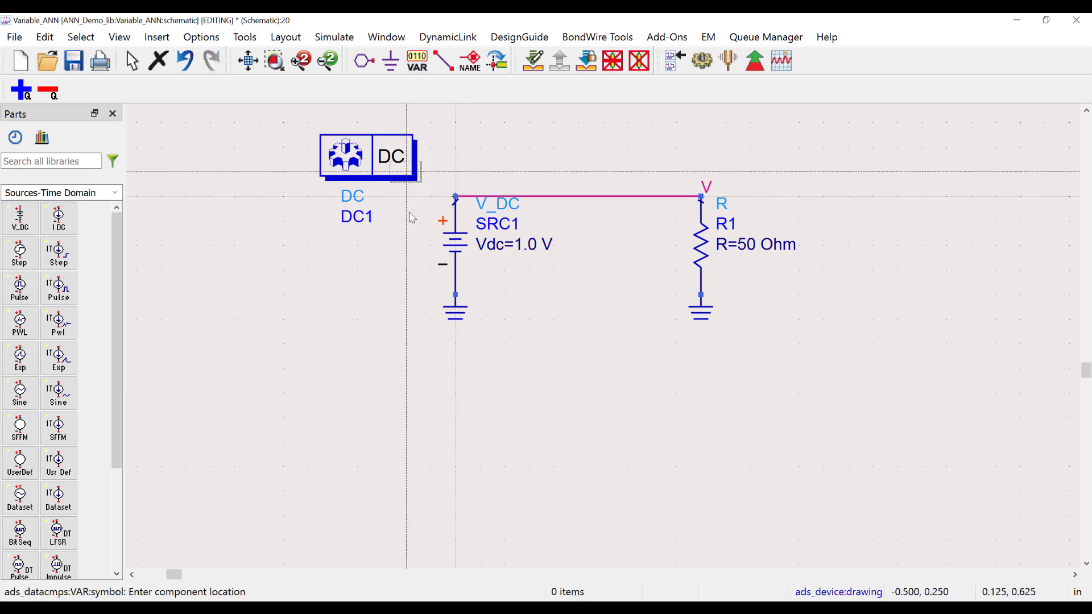
click(420, 367)
- Set the VAR component's entry mode to Name=Value and replace X=1.0 with the Gain equation copied from ann_output.equation
double_click(420, 367)
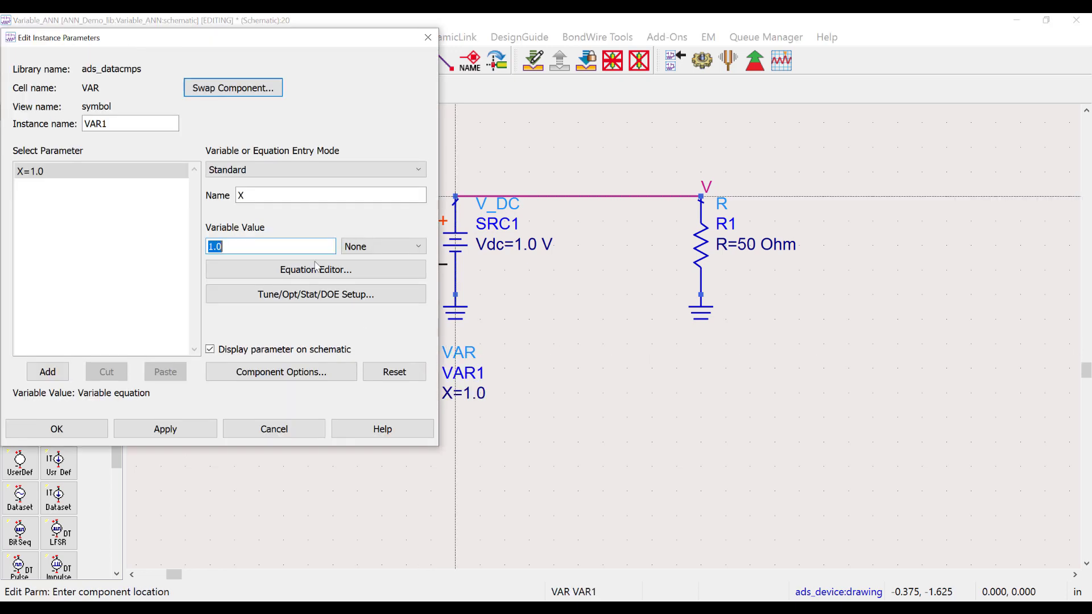
click(296, 172)
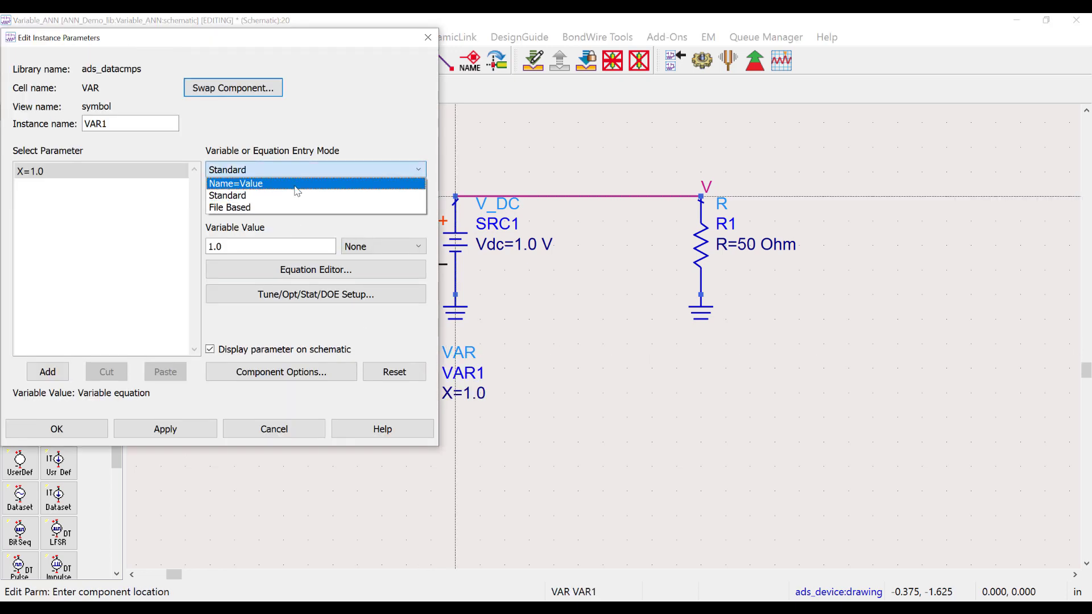
click(297, 183)
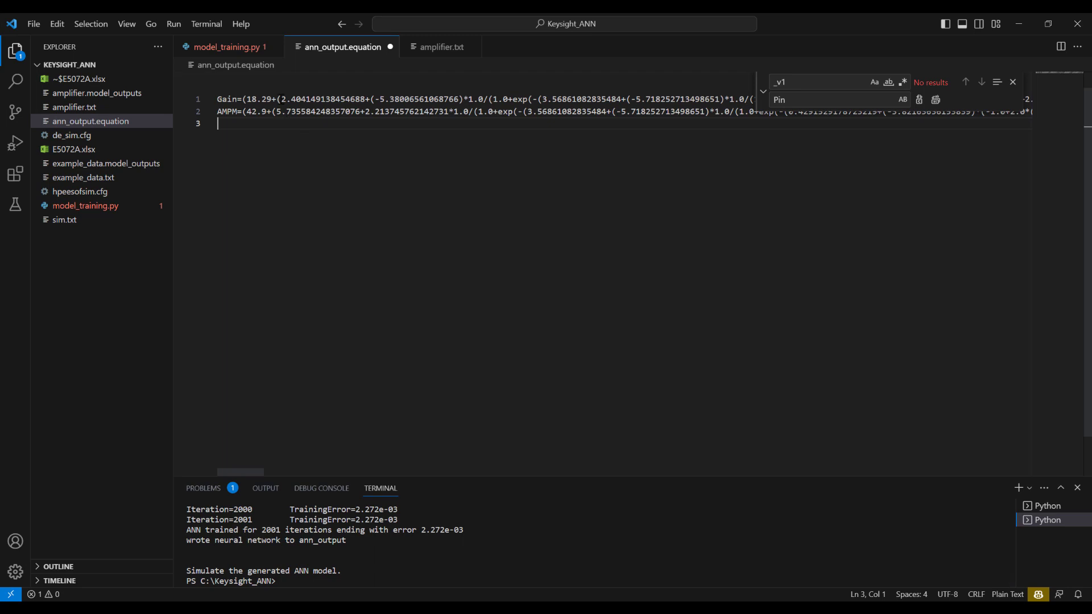
triple_click(281, 98)
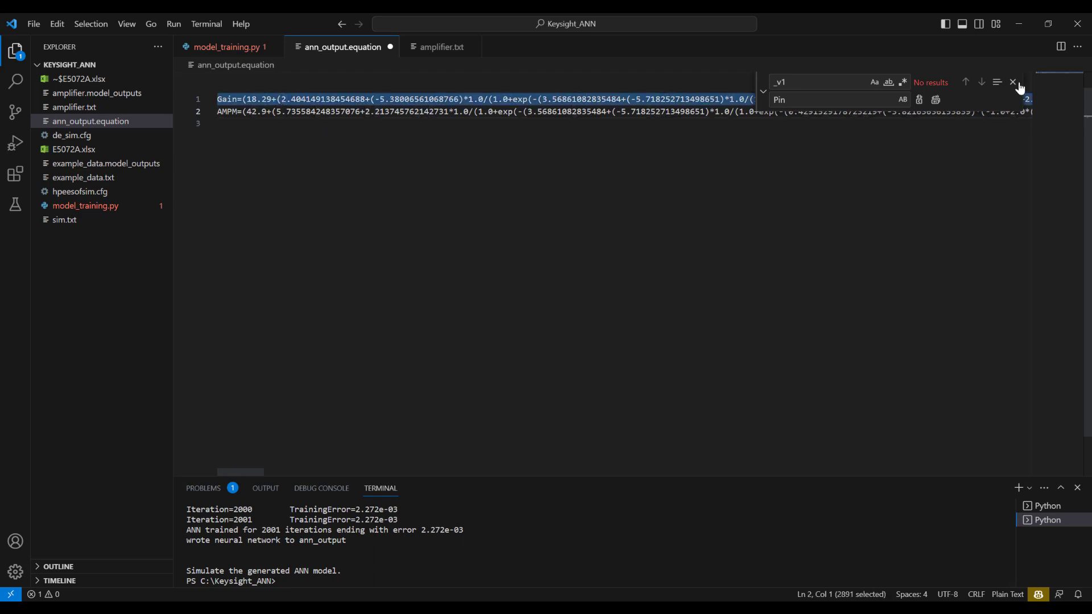
click(1019, 24)
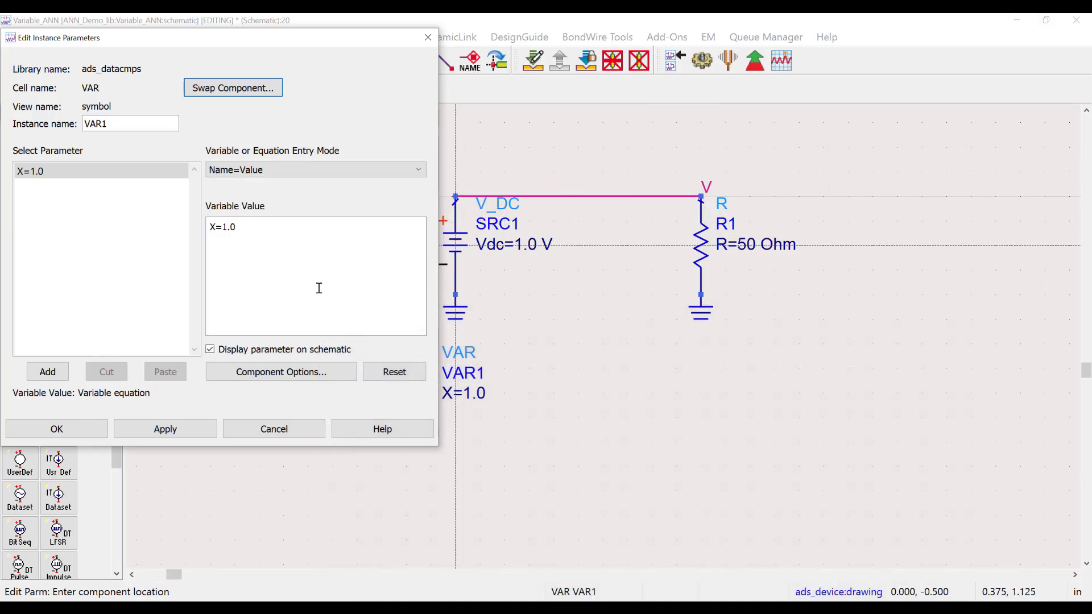
key(ctrl+a)
key(ctrl+v)
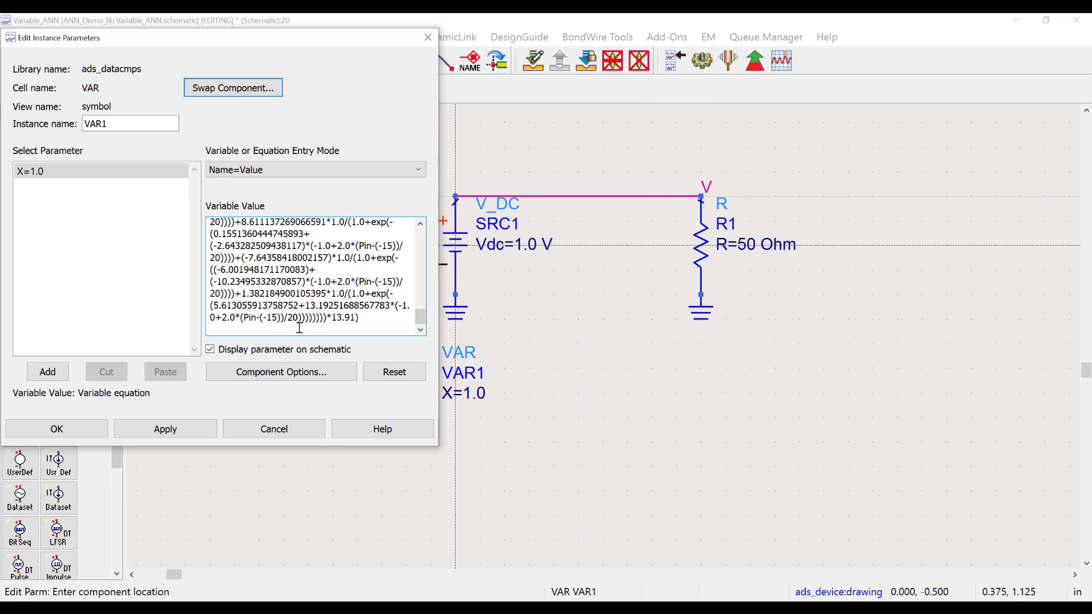
click(155, 435)
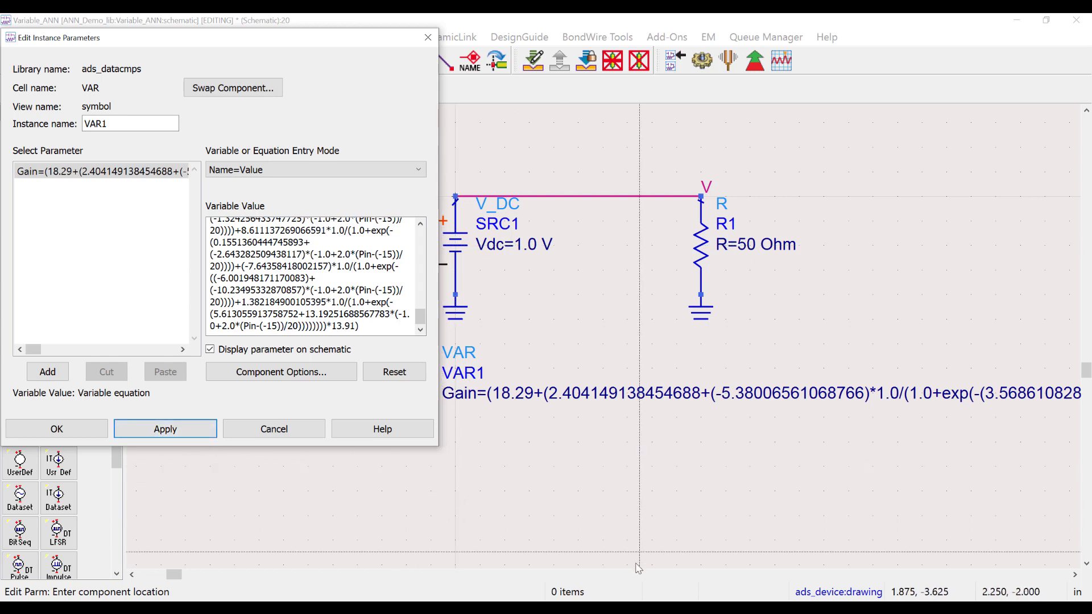
- Switch to Visual Studio Code and copy the whole AMPM equation line from ann_output.equation
key(alt+Tab)
click(274, 111)
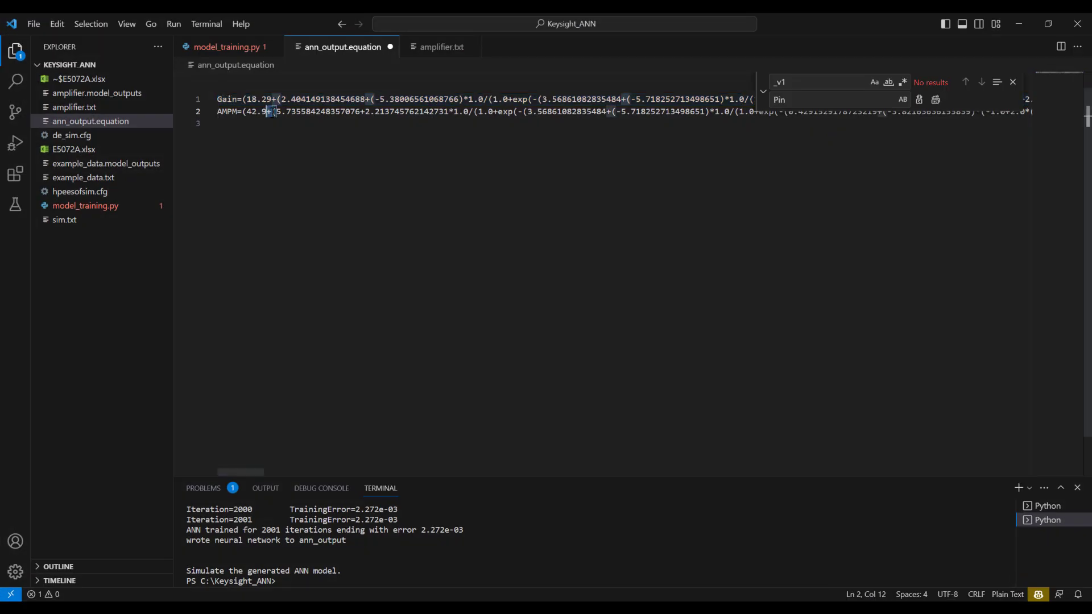
triple_click(272, 112)
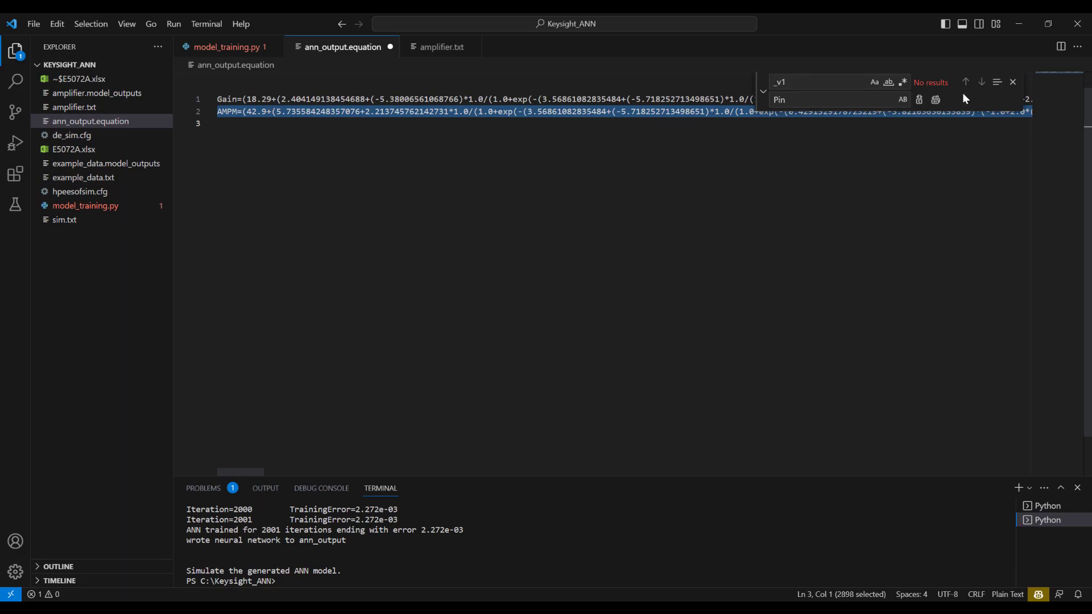
- Return to the ADS schematic and add the copied AMPM equation to VAR1 as a second variable alongside Gain
click(1020, 25)
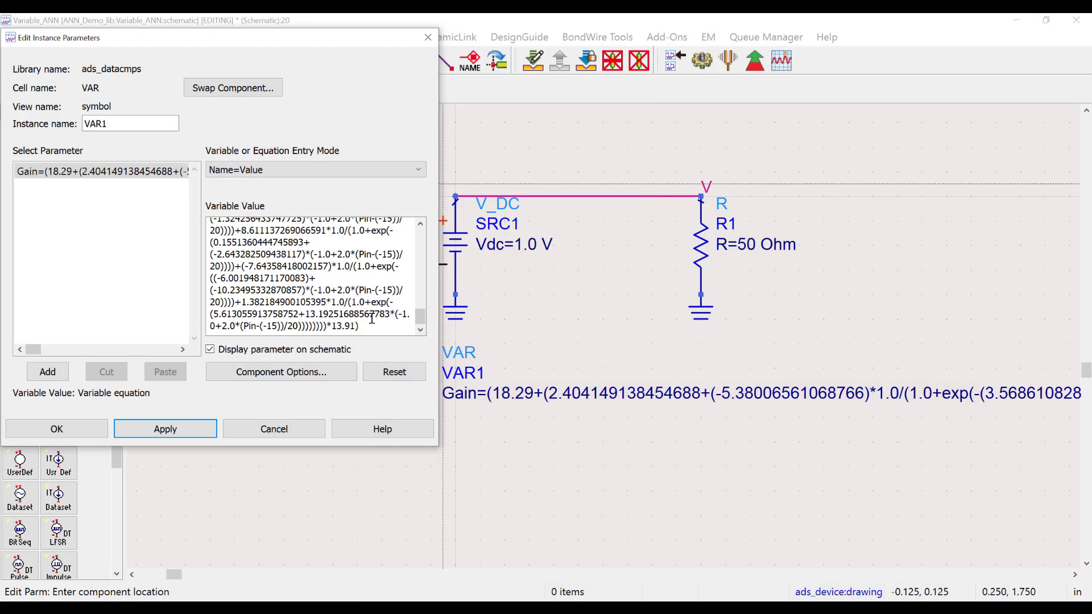
drag(372, 319, 187, 136)
key(Delete)
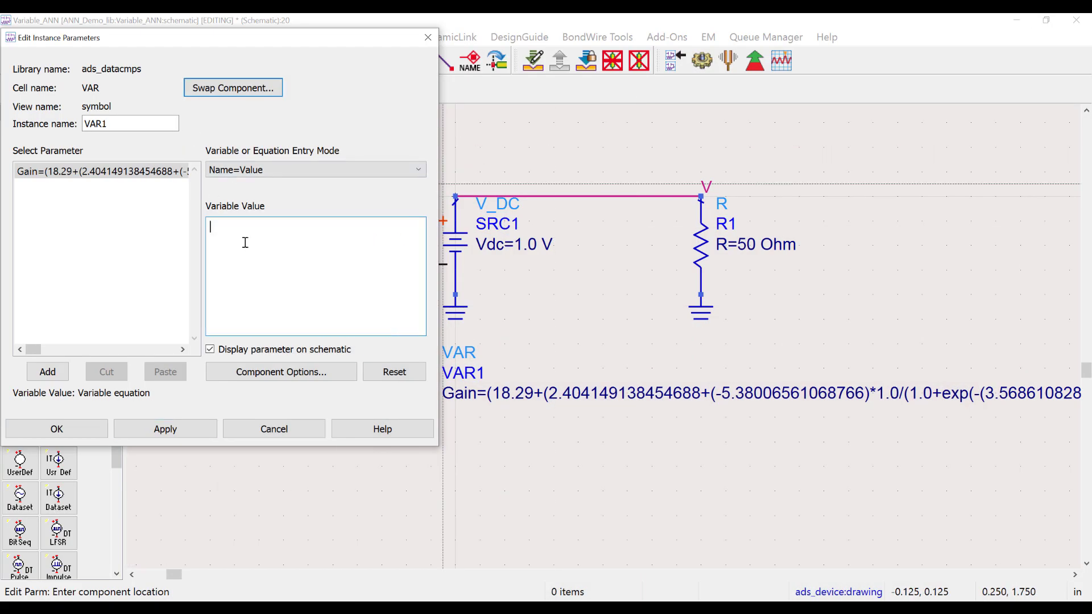
key(ctrl+v)
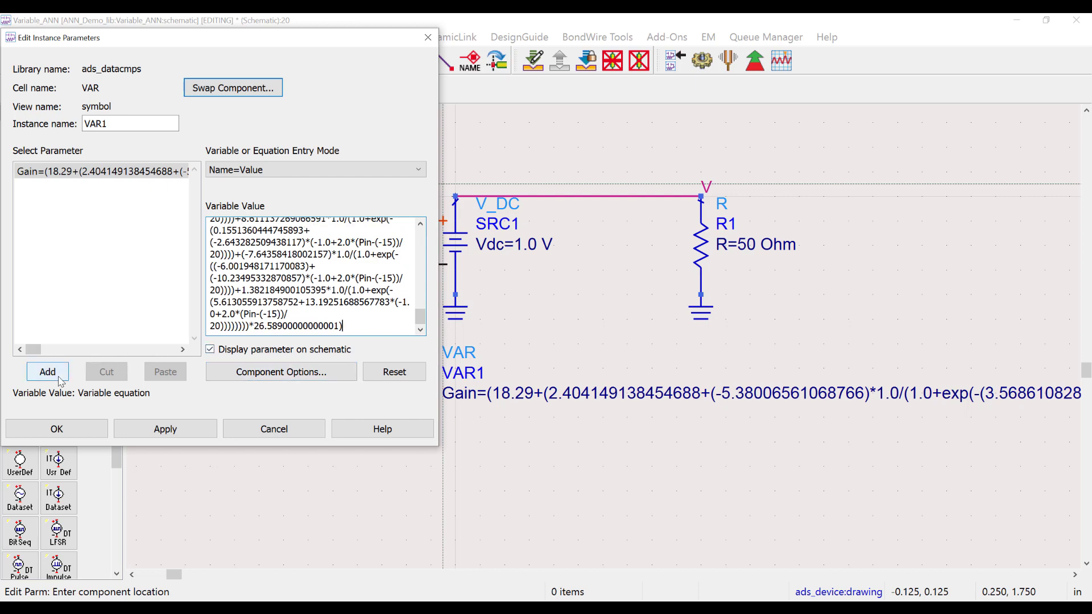
click(48, 373)
click(69, 429)
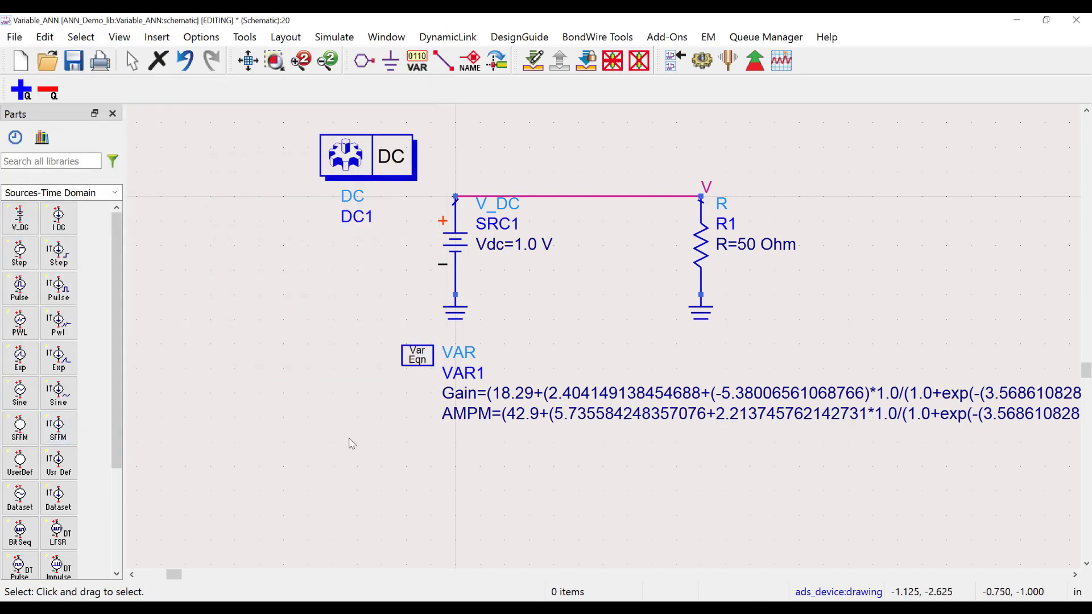
- Place a second VAR component below VAR1 and rename its variable X to Pin
click(416, 62)
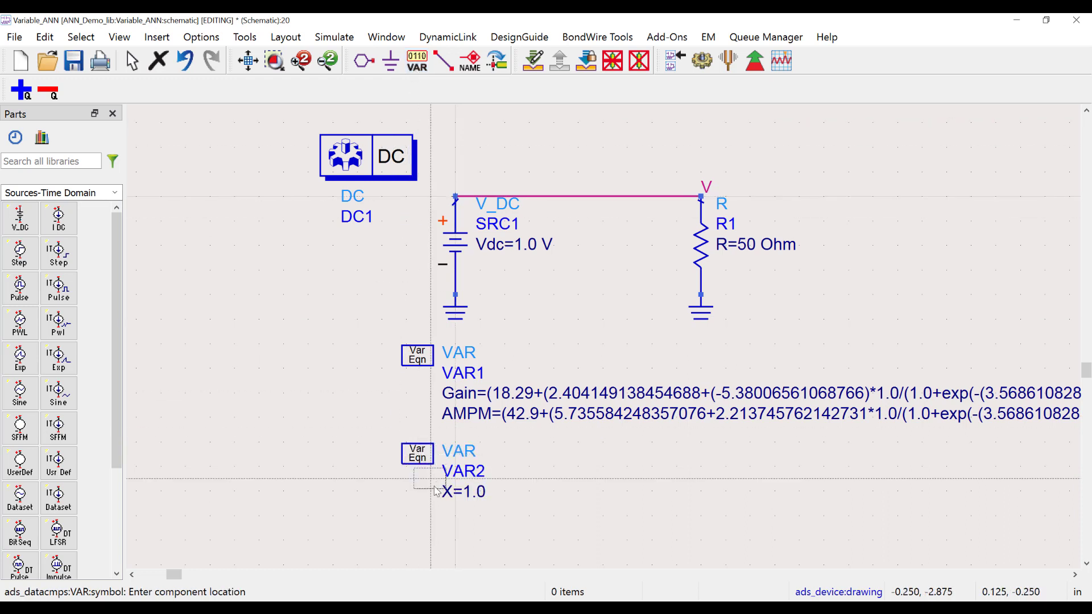
click(436, 491)
double_click(444, 491)
text(Pin)
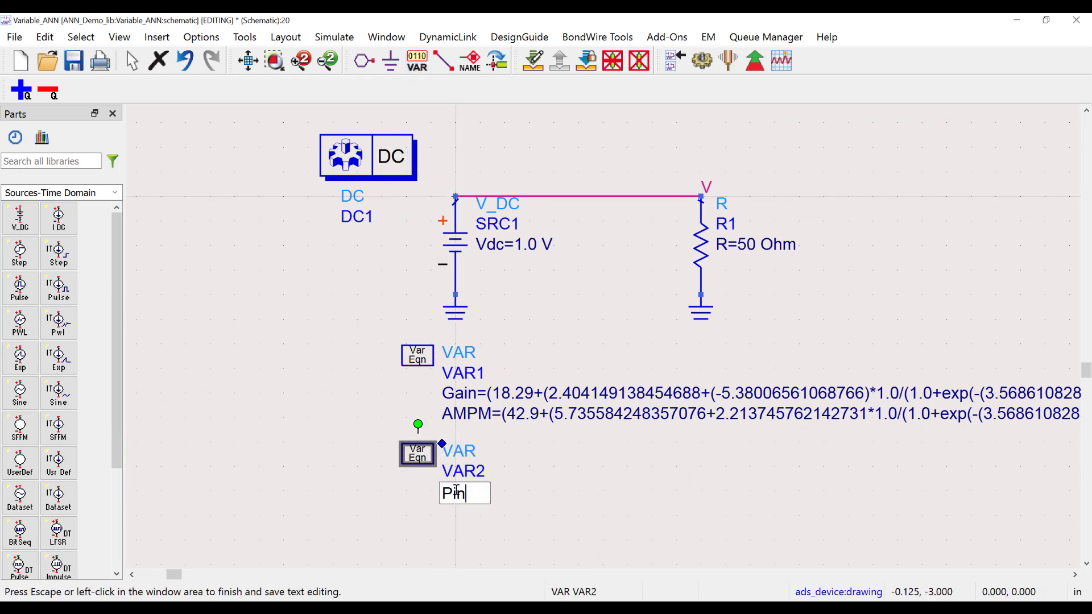
click(310, 408)
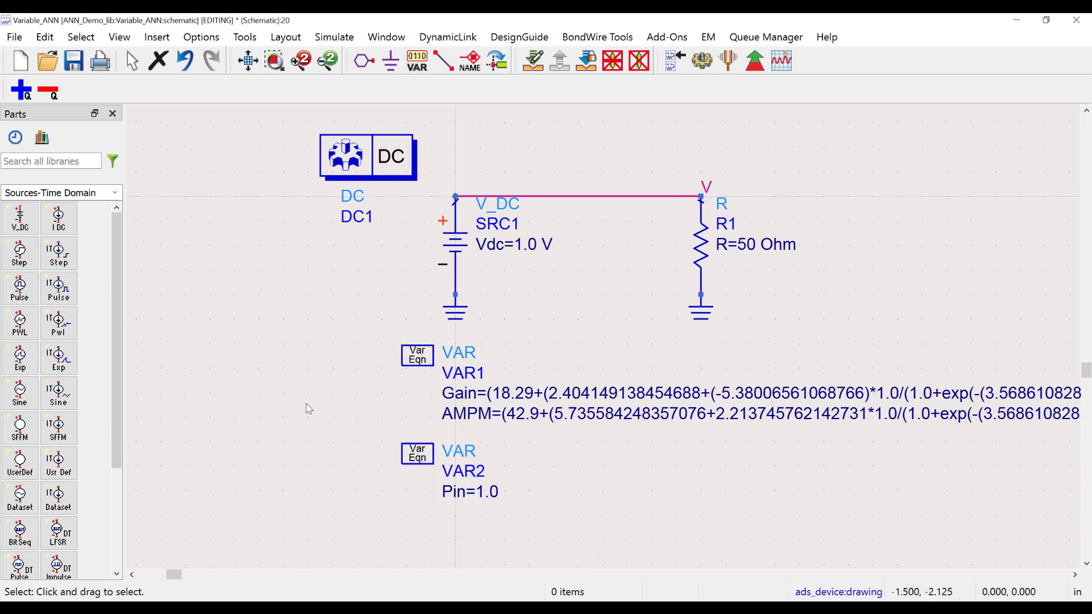
- Set the DC1 simulation to sweep Pin linearly from -15 to 5
double_click(394, 172)
click(172, 230)
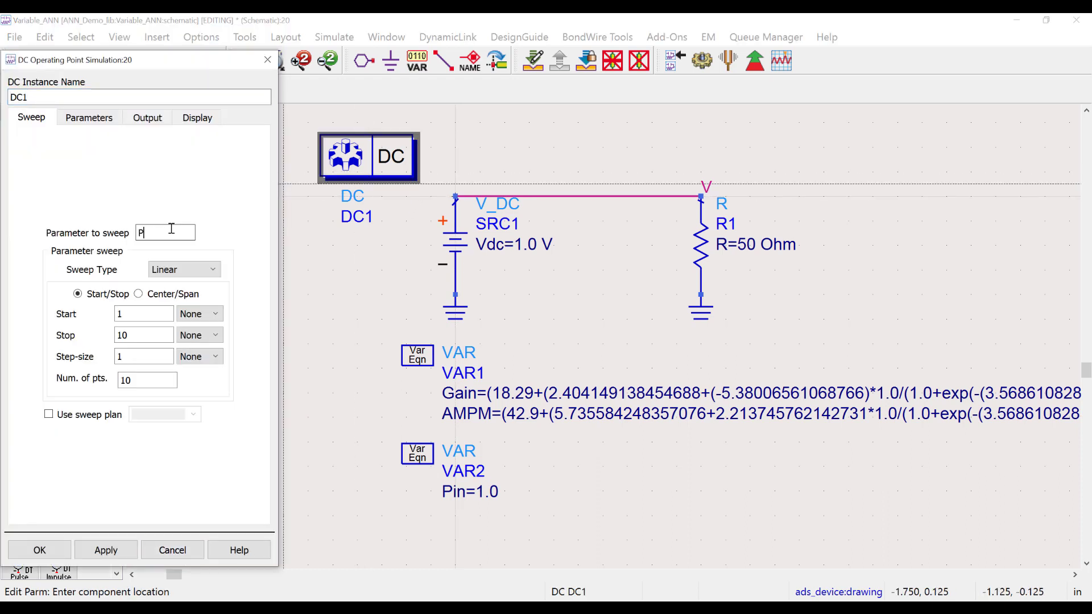
key(Tab)
text(-15)
key(Tab)
key(Tab)
text(5)
click(149, 379)
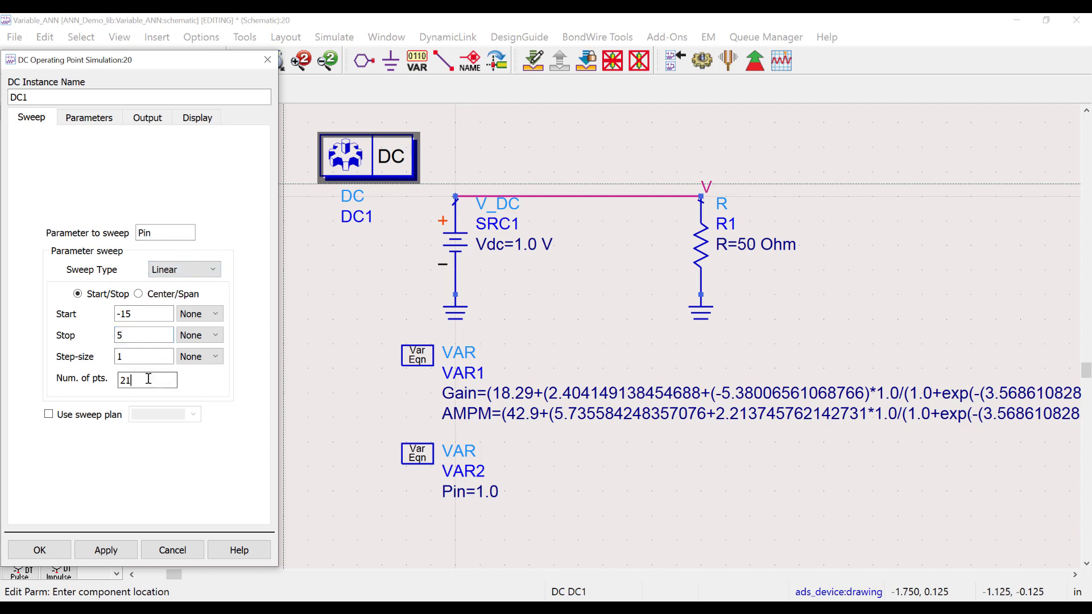
- Add the Gain and AMPM equations to the outputs saved by the DC1 simulation
click(155, 119)
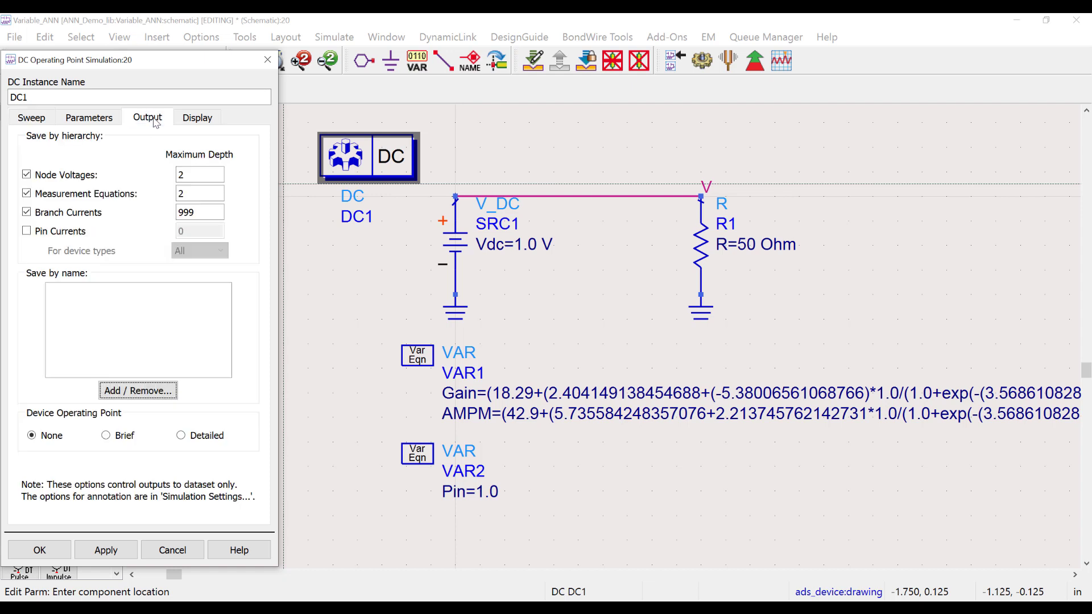
click(149, 392)
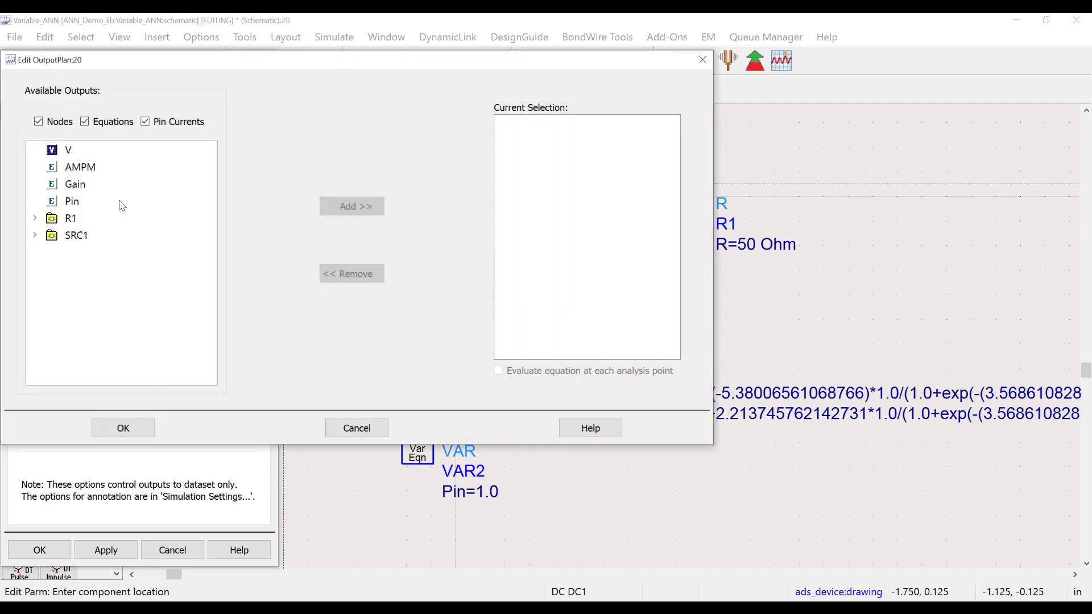
click(102, 186)
click(378, 213)
click(95, 169)
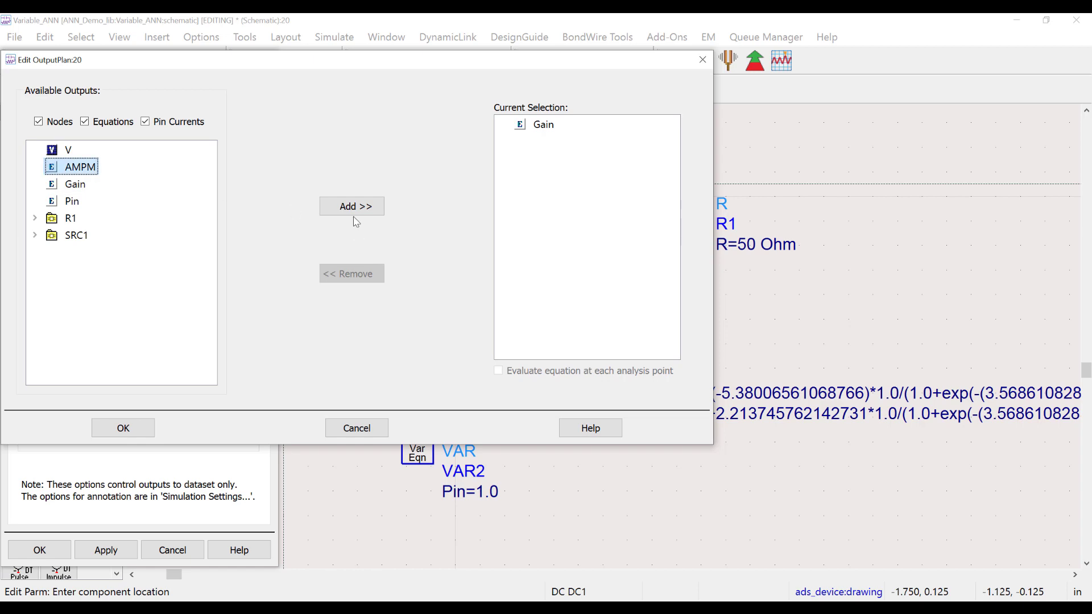
click(356, 219)
click(141, 435)
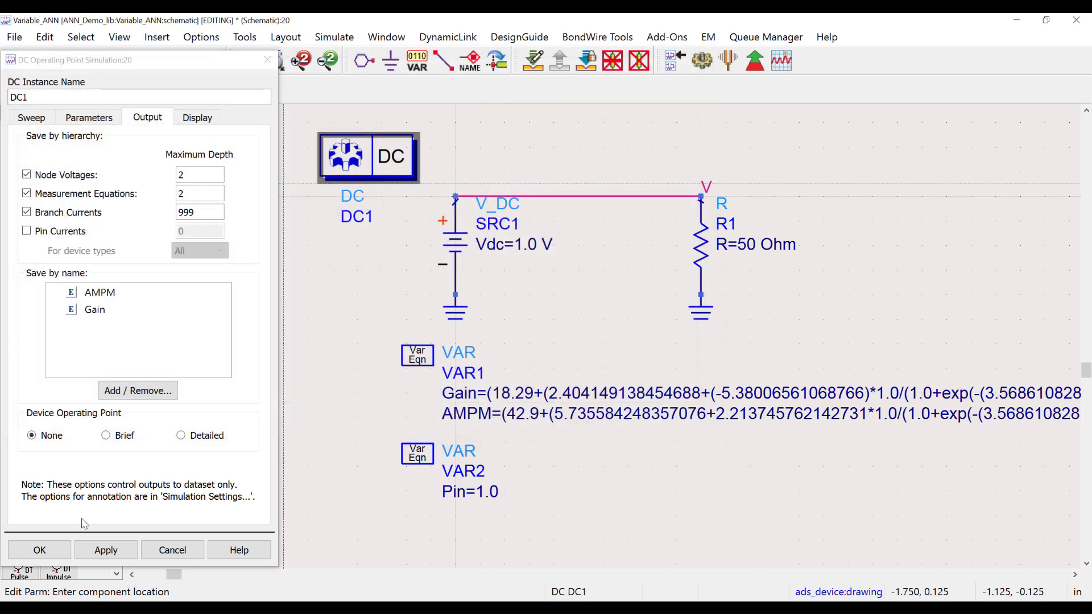
click(39, 550)
- Run the simulation and plot Gain in a rectangular plot on the data display page
key(F7)
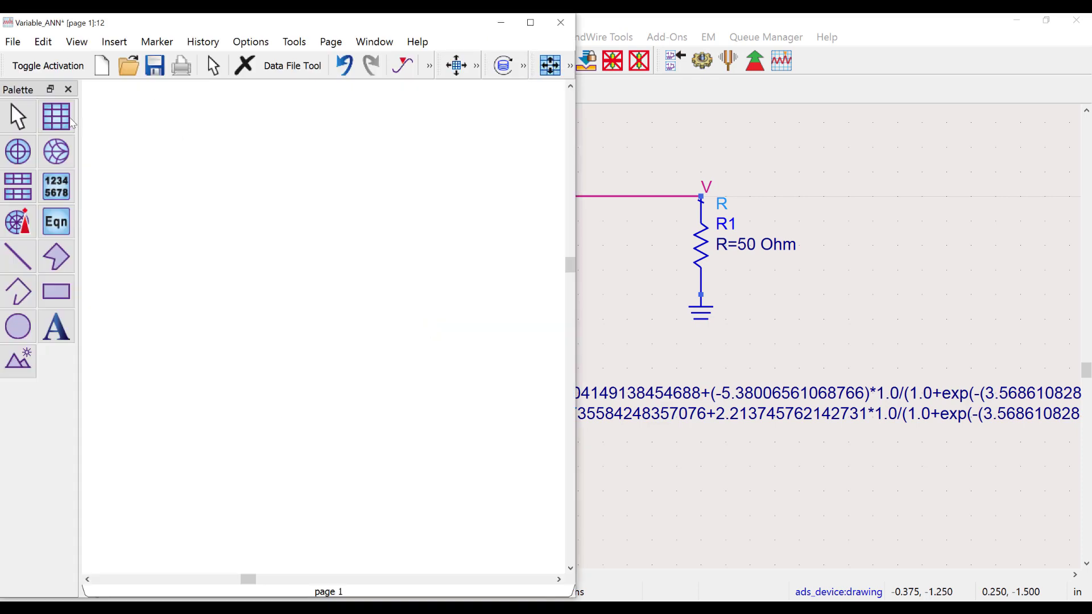
click(56, 117)
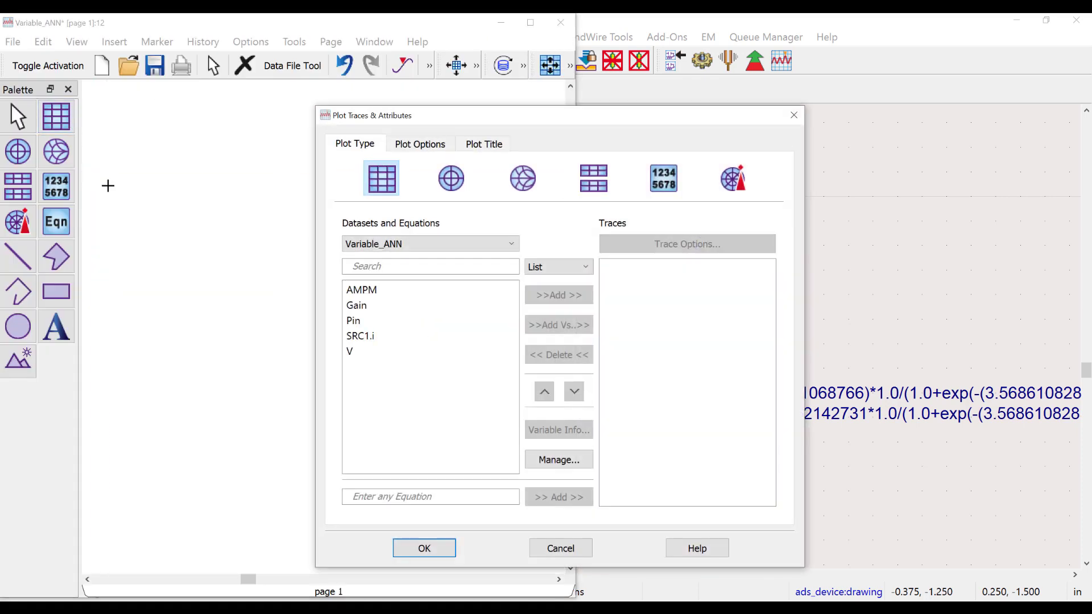
double_click(357, 306)
click(424, 548)
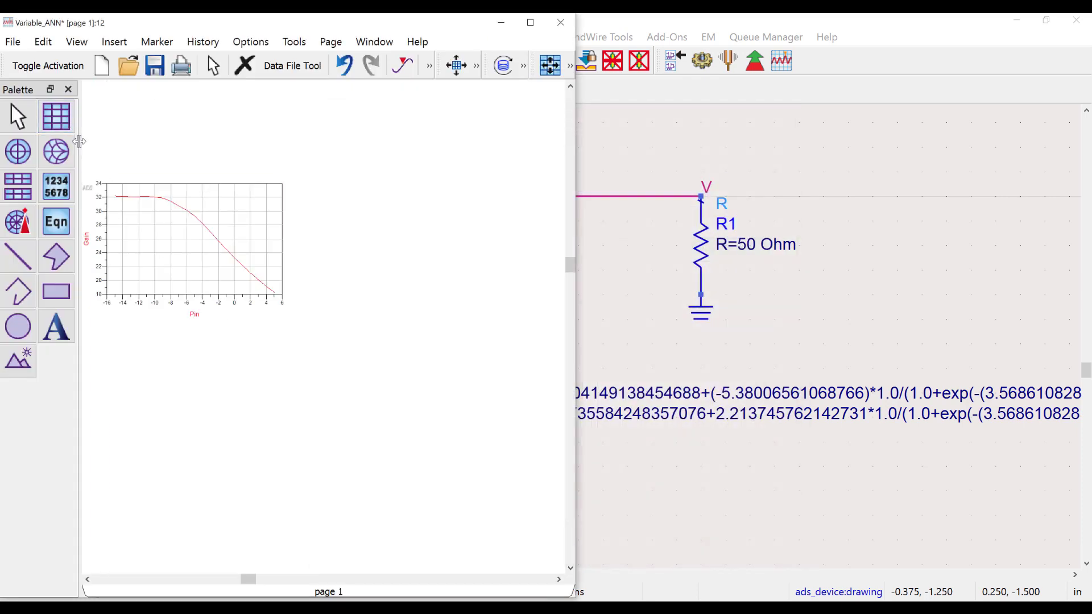
- Plot AMPM in a second rectangular plot beside the Gain plot and bring up 5990-9974.pdf for comparison
click(57, 117)
click(309, 183)
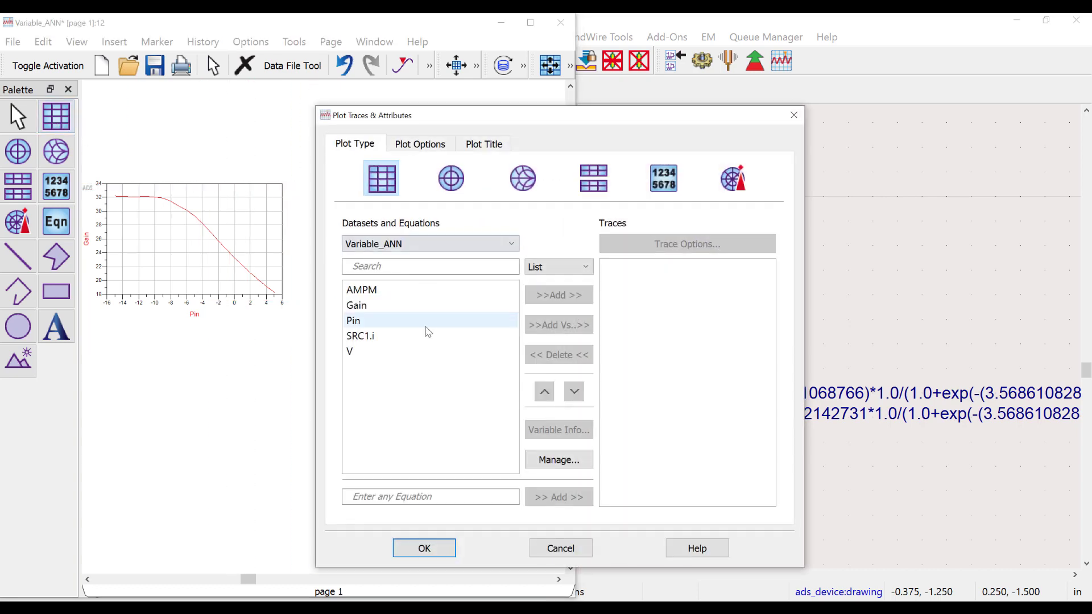
double_click(398, 290)
click(425, 549)
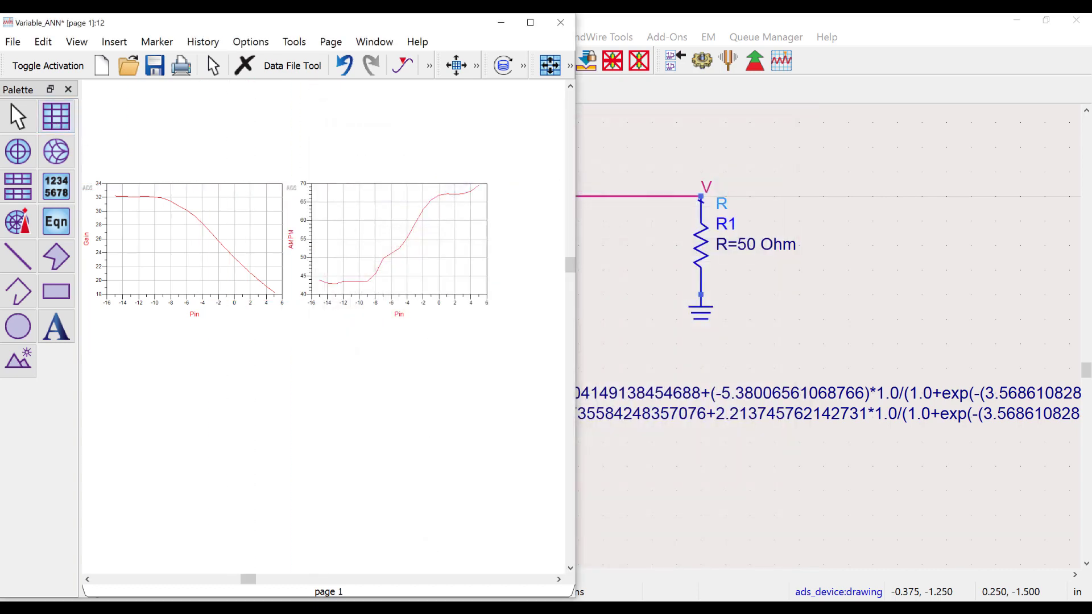
key(alt+Tab)
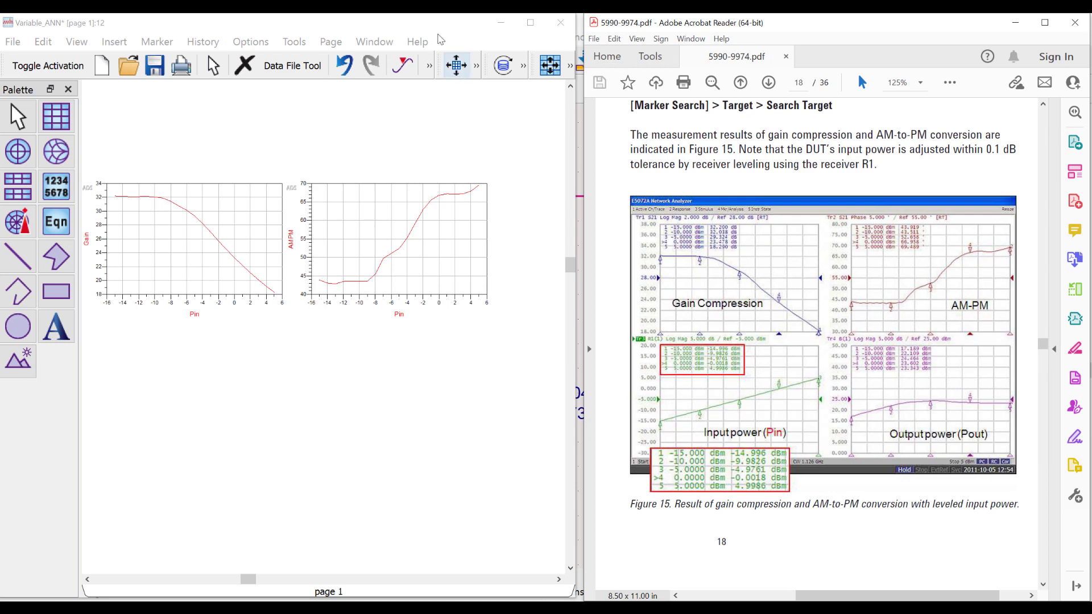
- Return to the schematic, set the DC1 sweep range to -20 through 10 and rerun the simulation
click(501, 23)
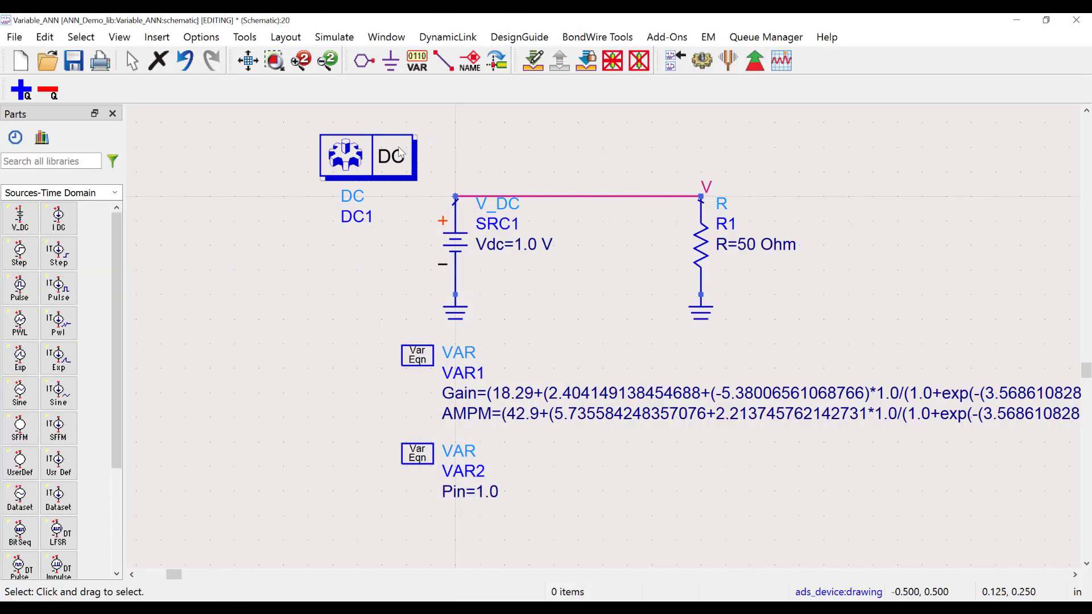
double_click(367, 156)
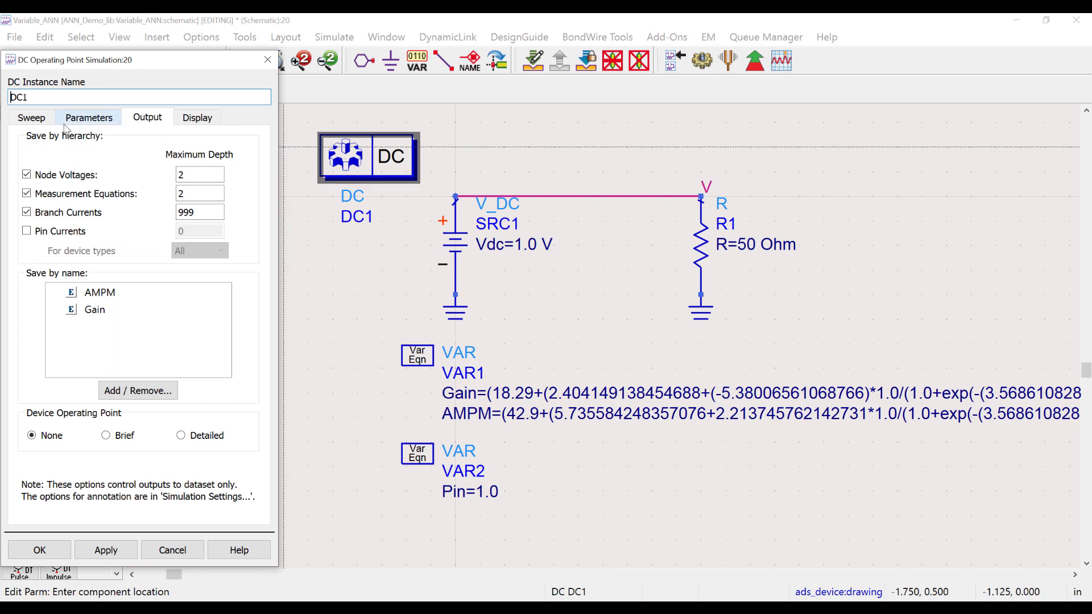
click(32, 117)
double_click(135, 316)
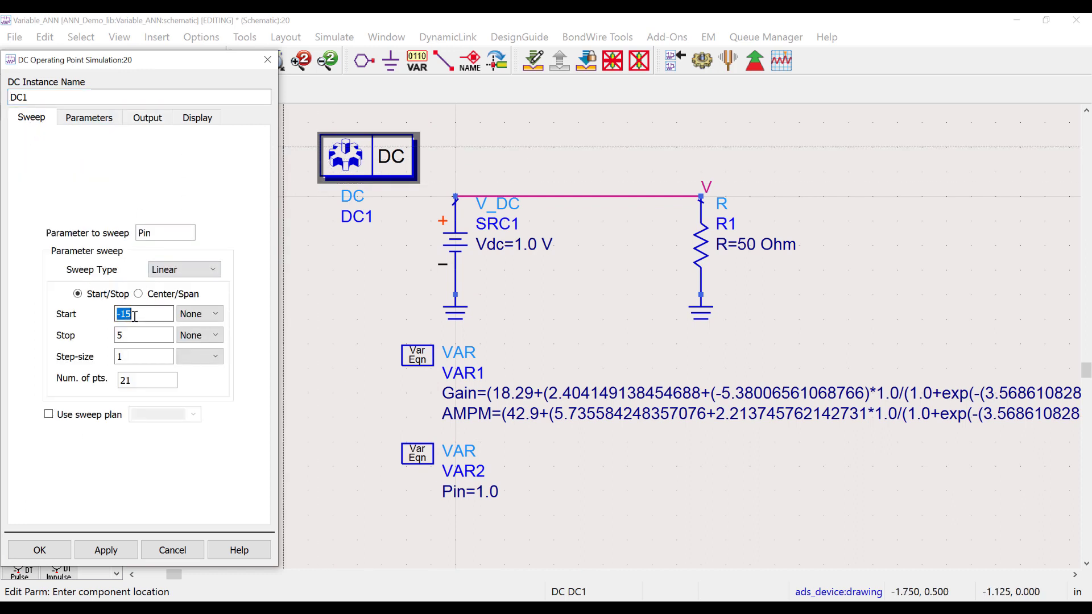
text(-20)
key(Tab)
text(1.0)
click(37, 550)
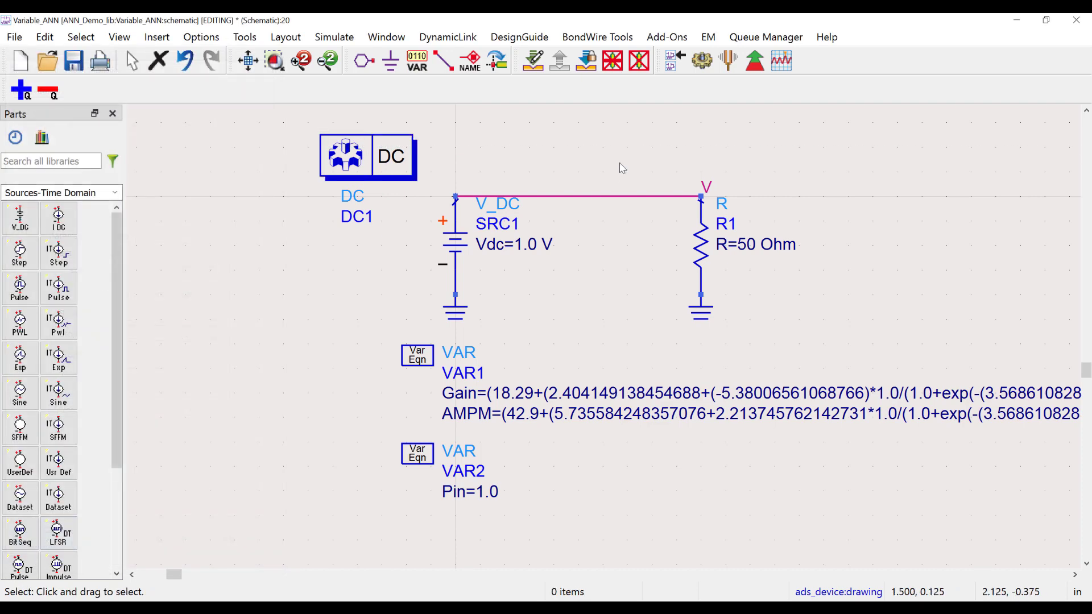
click(702, 60)
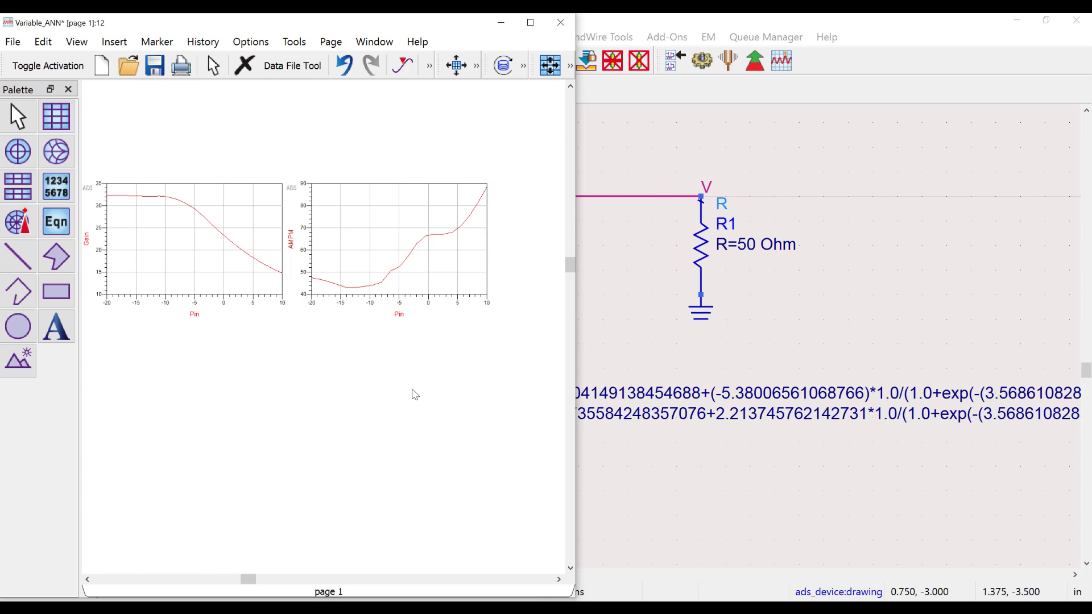
- Place a third VAR component with X=1.0 below the Pin variable block in the schematic
click(628, 343)
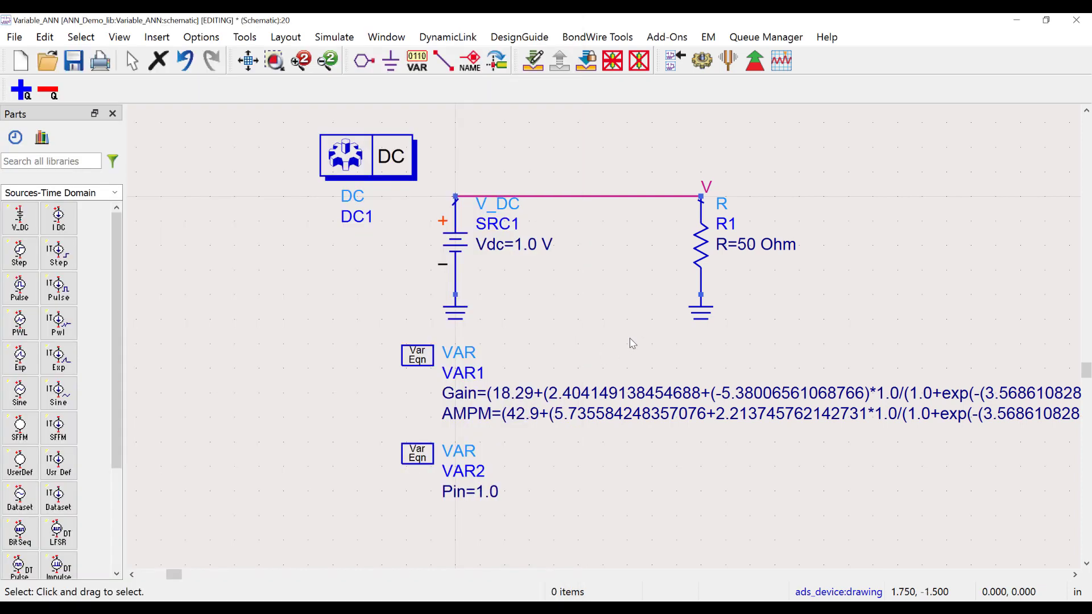
click(417, 61)
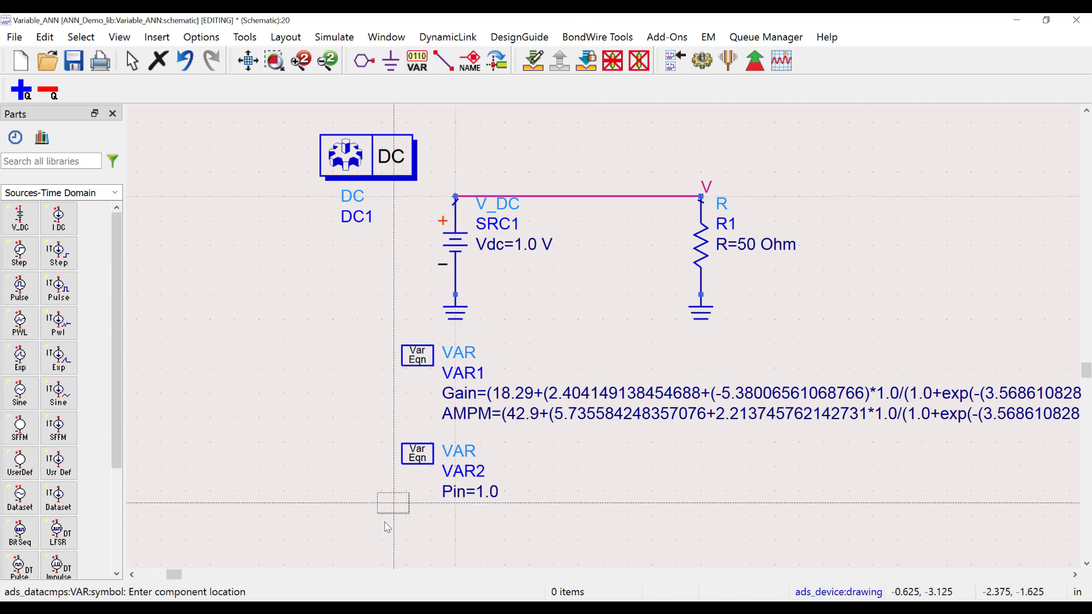
click(424, 532)
key(Escape)
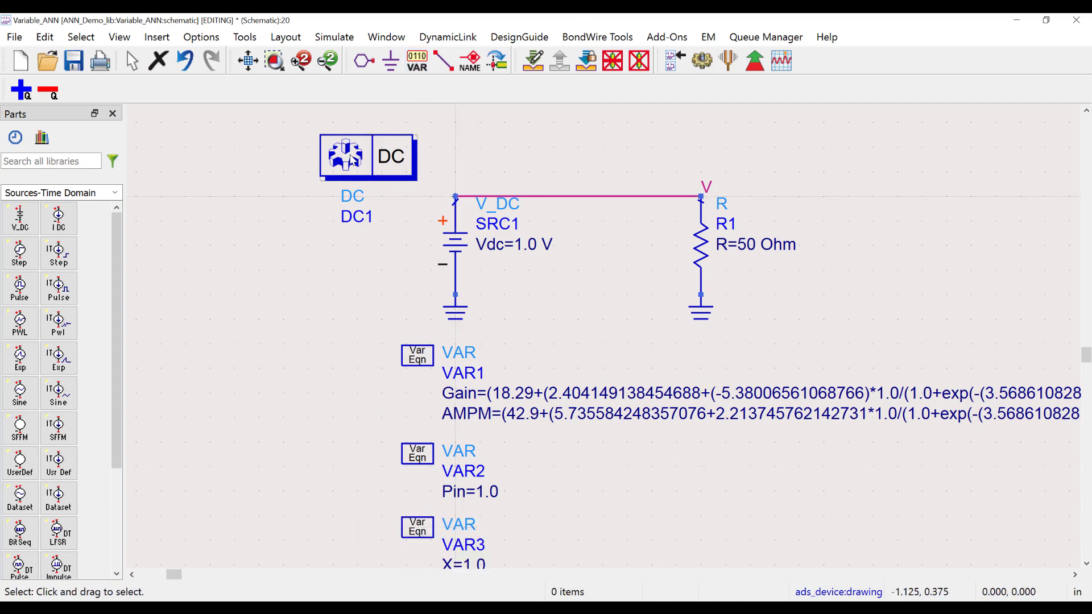
- Change the parameter swept by the DC1 simulation to X
double_click(345, 149)
double_click(181, 234)
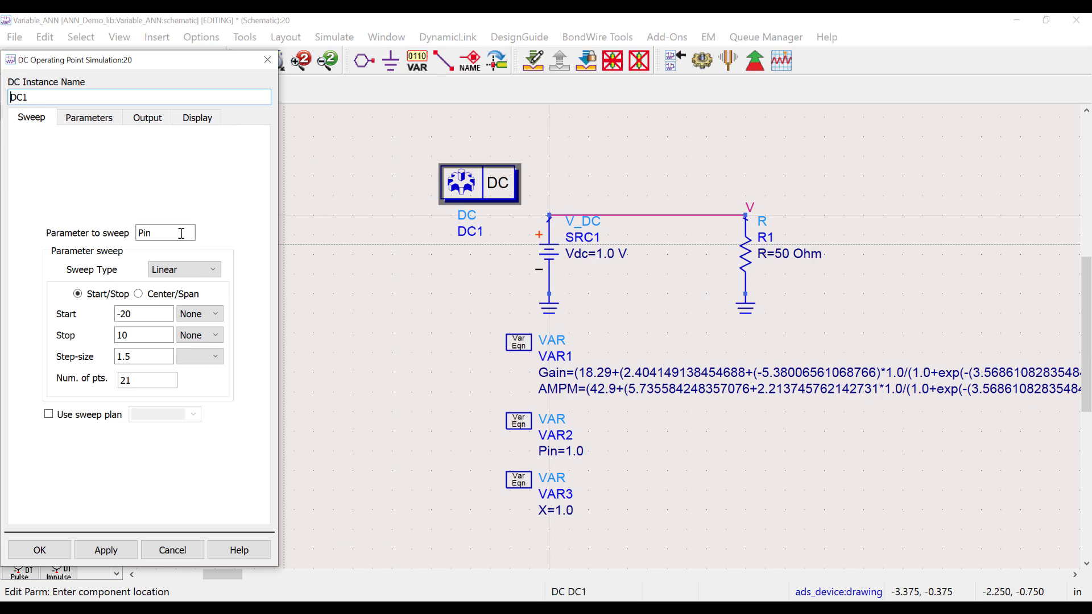
text(X)
click(39, 550)
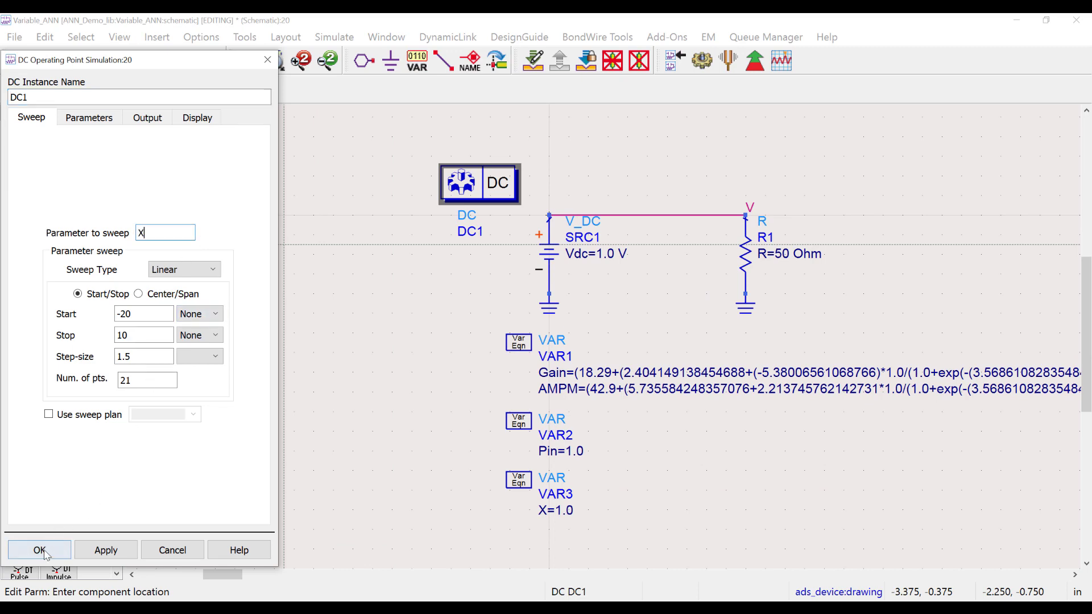
- Set Pin in VAR2 to if(X<-15)then(-15)elseif(X>5)then(5)else(X)endif and run the simulation
double_click(575, 453)
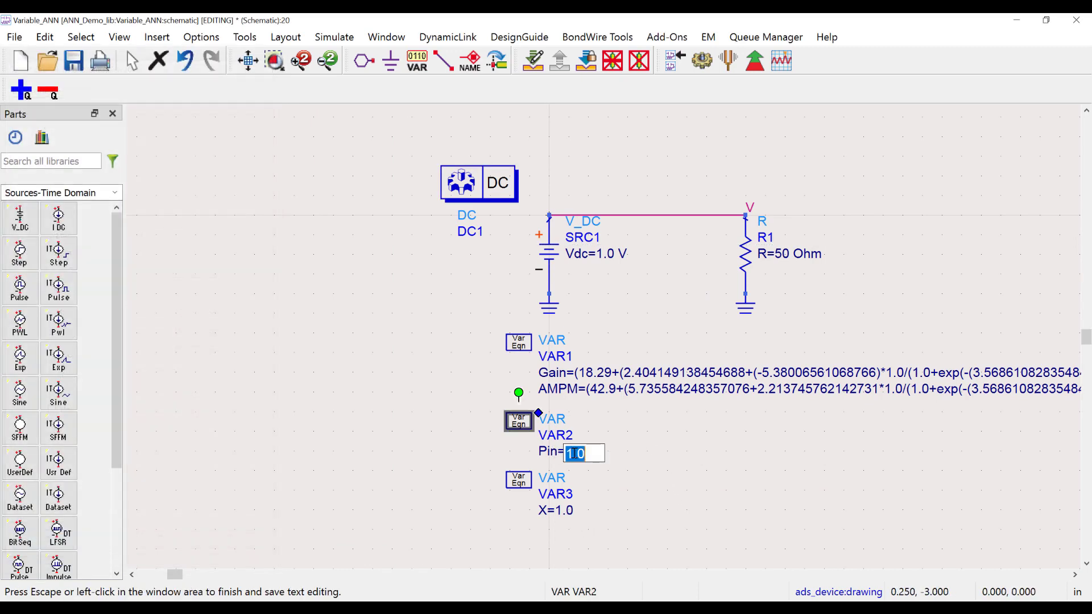
text(if(X<-15)t)
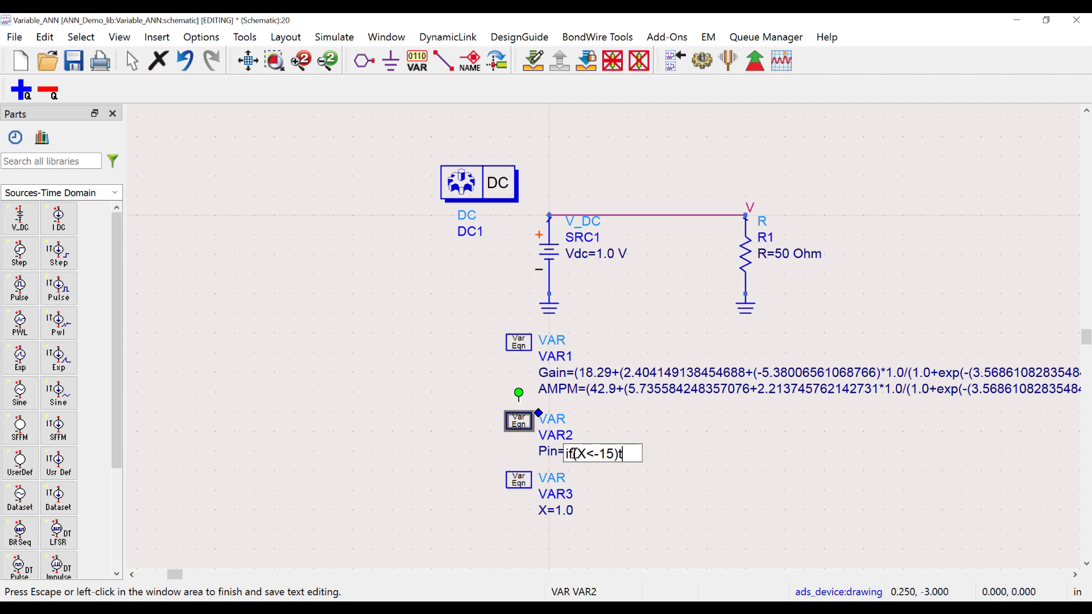
text(hen(-15)e)
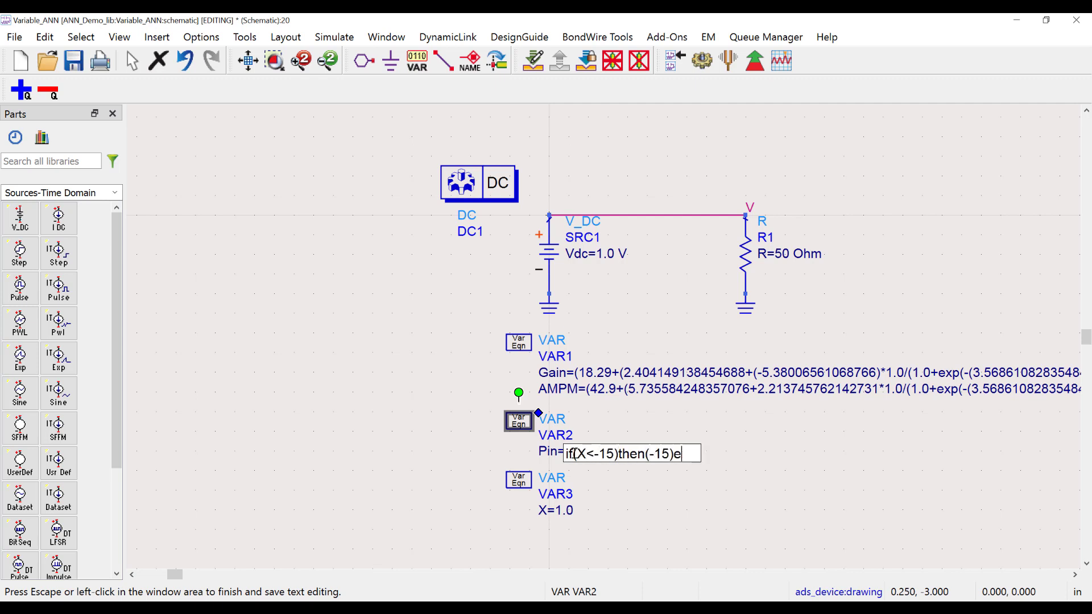
text(lseif(X)
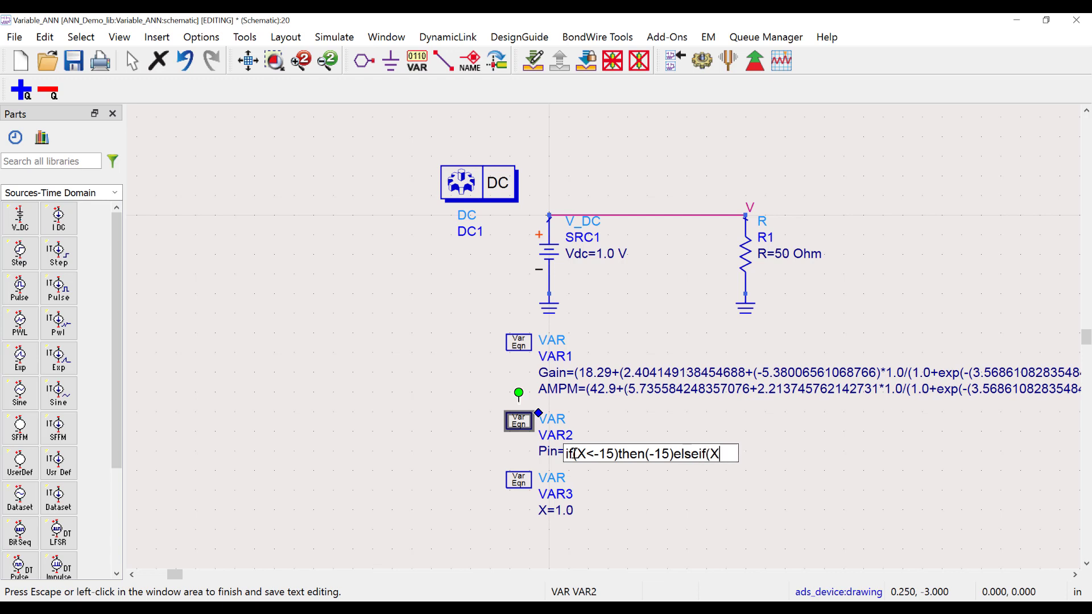
text(>5)then()
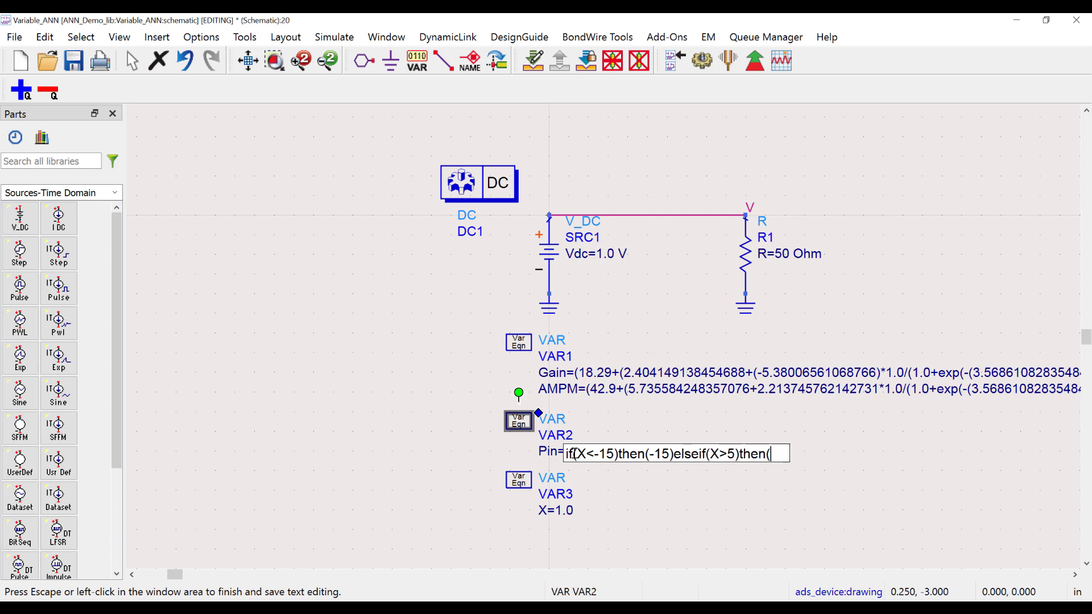
text(5)else(X)endif)
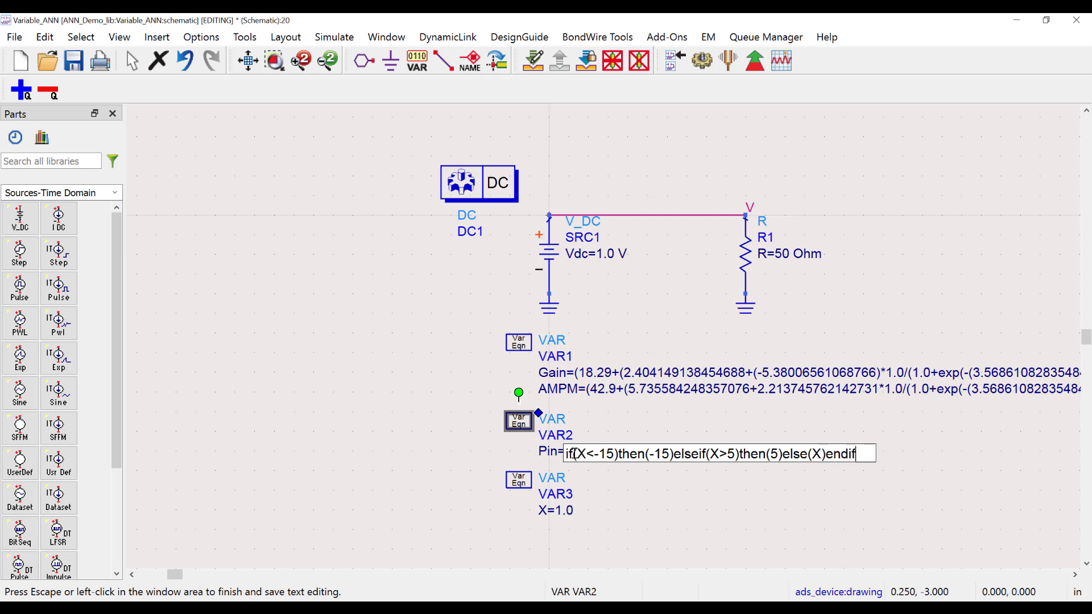
click(648, 319)
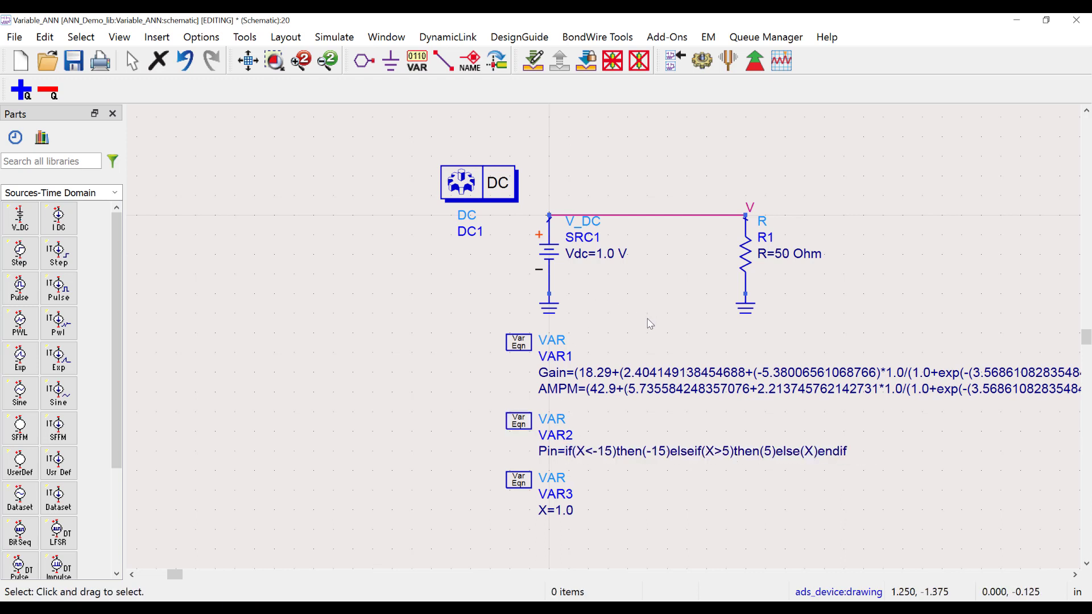
click(701, 60)
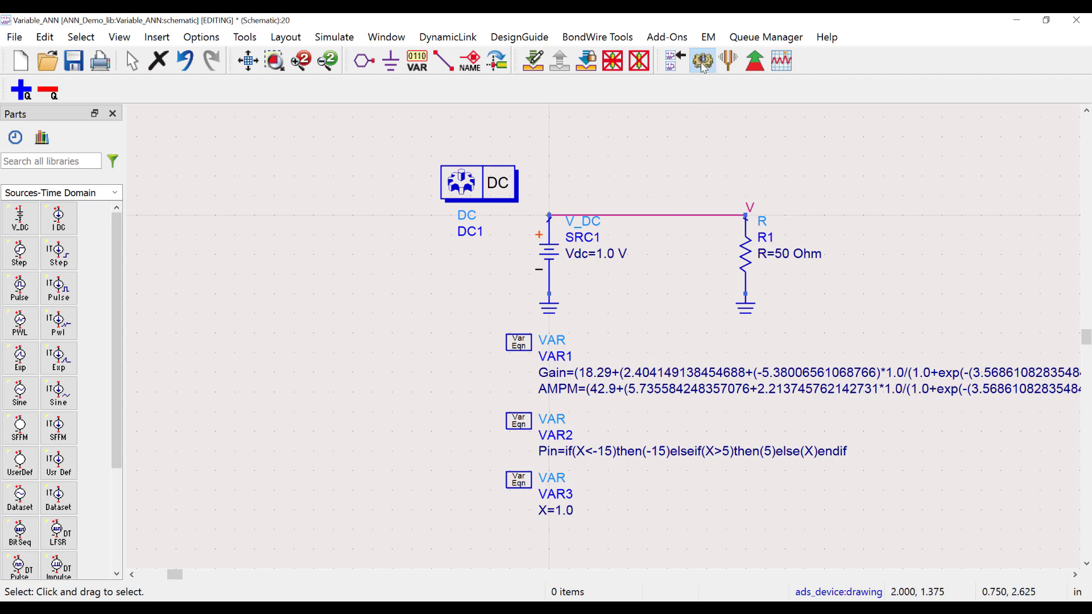